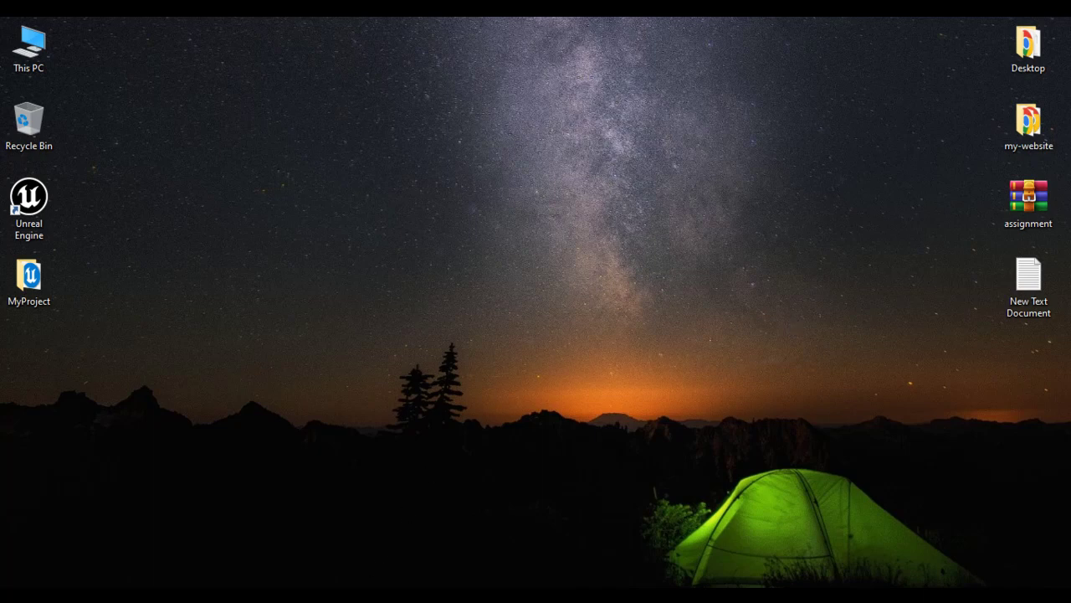
# Step: Switch to the Point Light notes in Word and highlight the headings "Point Light in Unreal Engine" and "Commonly used Properties"
pyautogui.moveTo(361, 596)
pyautogui.click(445, 545)
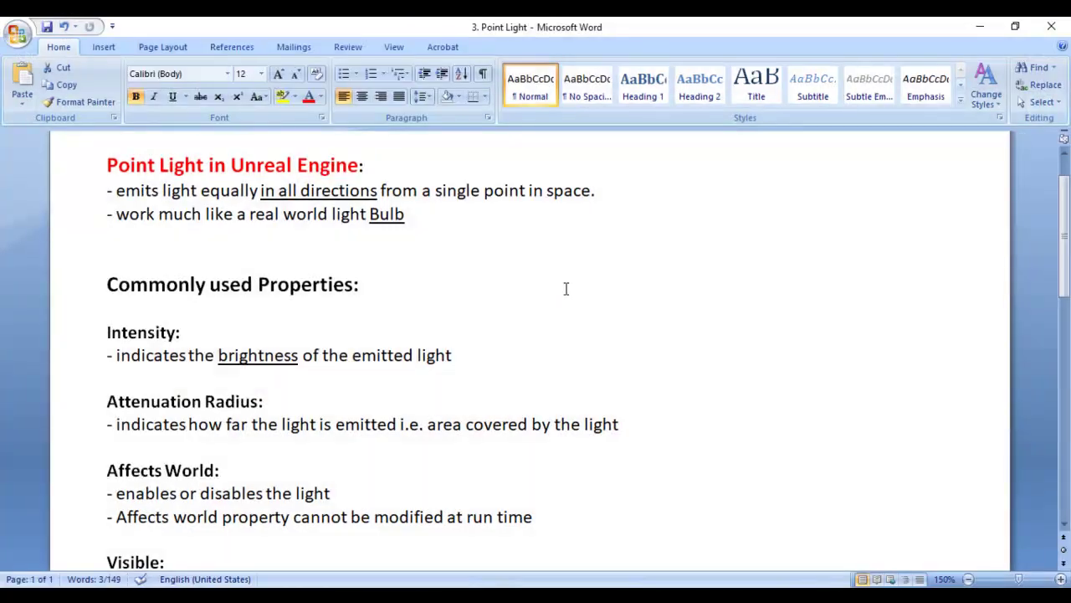
pyautogui.moveTo(107, 165); pyautogui.dragTo(359, 164)
pyautogui.click(504, 271)
pyautogui.moveTo(107, 165); pyautogui.dragTo(206, 165)
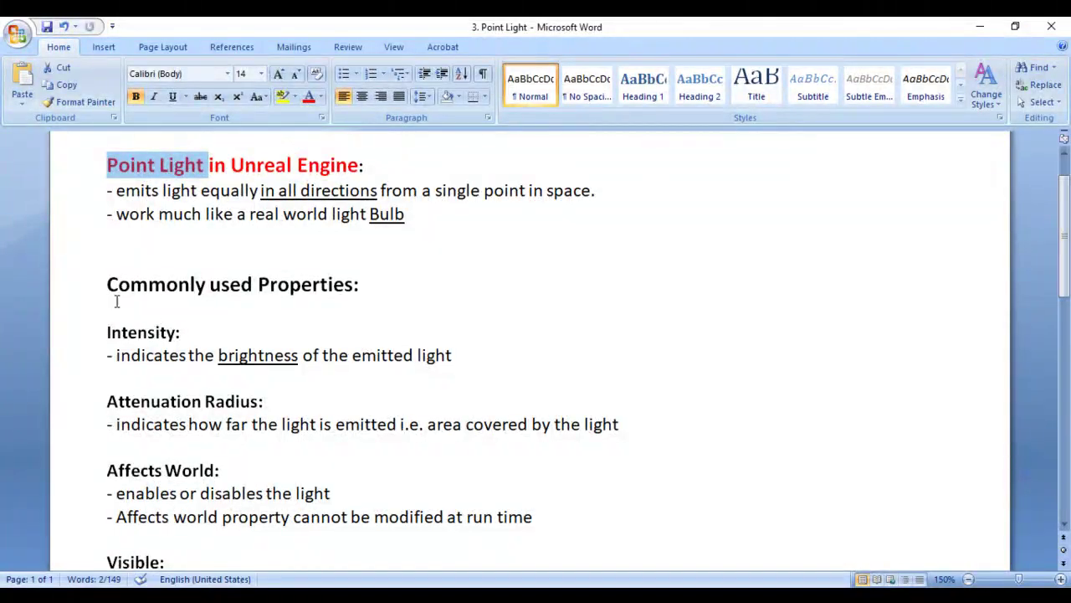
pyautogui.moveTo(108, 283); pyautogui.dragTo(394, 284)
pyautogui.click(471, 285)
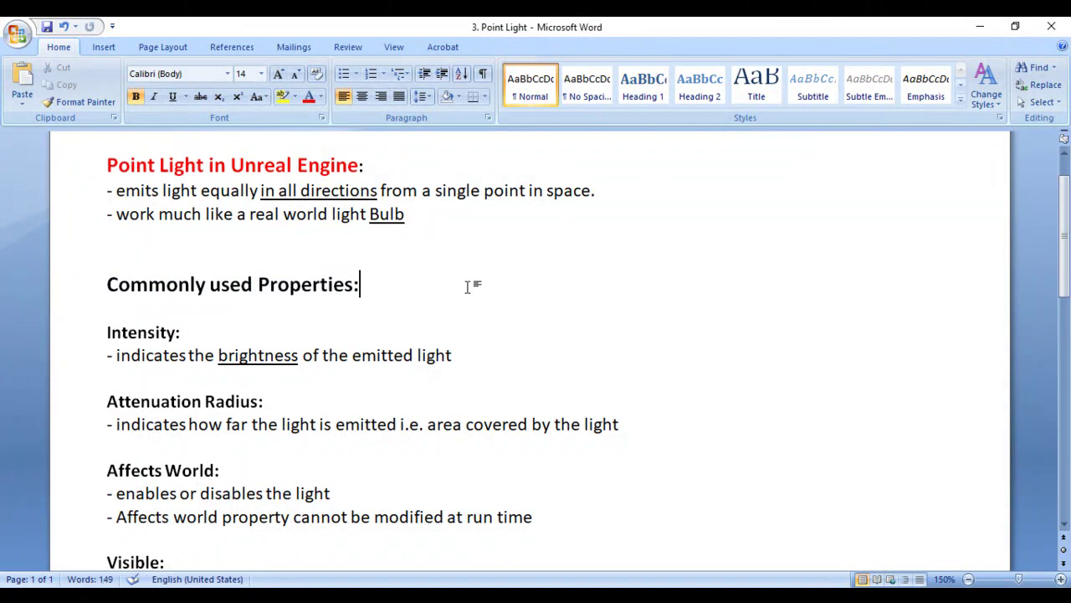
# Step: Read the two-line point light description, highlighting "in all directions" and "real world light Bulb"
pyautogui.moveTo(112, 190); pyautogui.dragTo(595, 191)
pyautogui.click(532, 237)
pyautogui.moveTo(109, 190); pyautogui.dragTo(163, 191)
pyautogui.moveTo(260, 190); pyautogui.dragTo(378, 190)
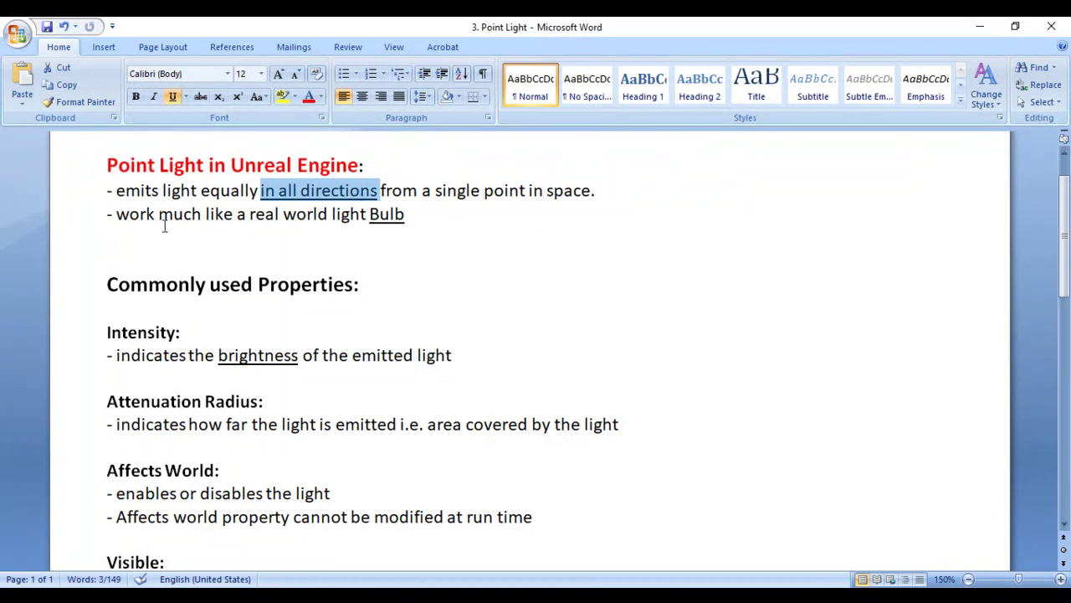
pyautogui.moveTo(249, 214); pyautogui.dragTo(405, 215)
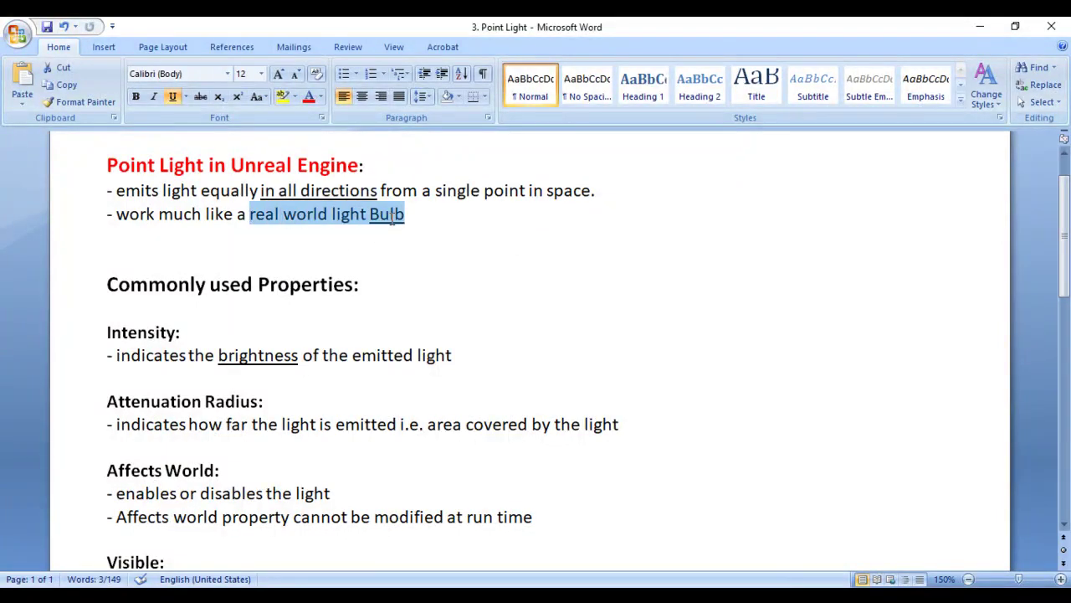
pyautogui.click(453, 218)
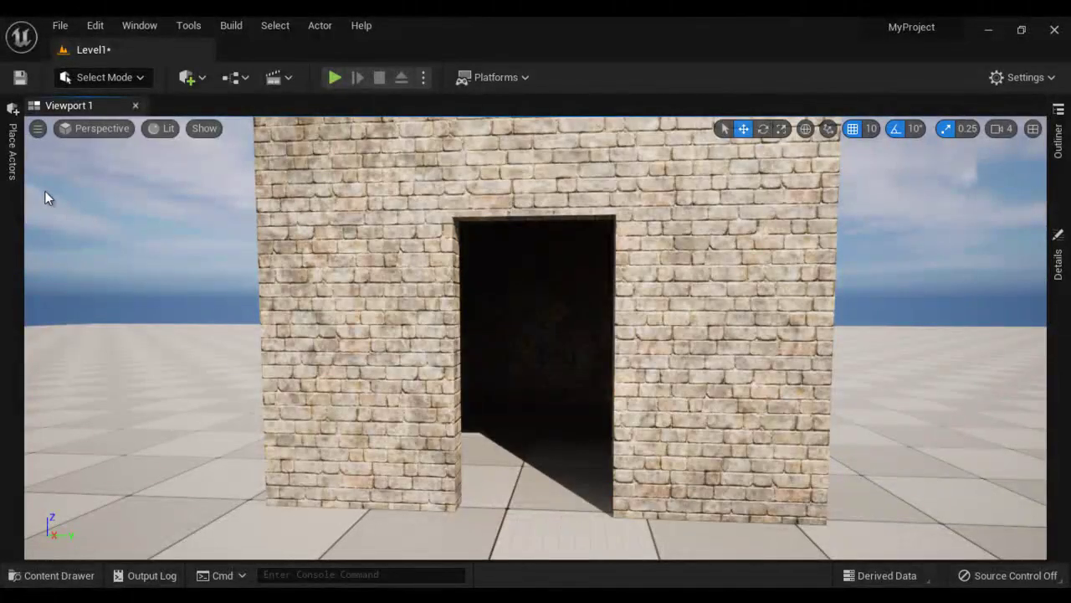
# Step: Place a Point Light in the dark room behind the brick doorway in Unreal Editor and inspect its lighting
pyautogui.click(19, 163)
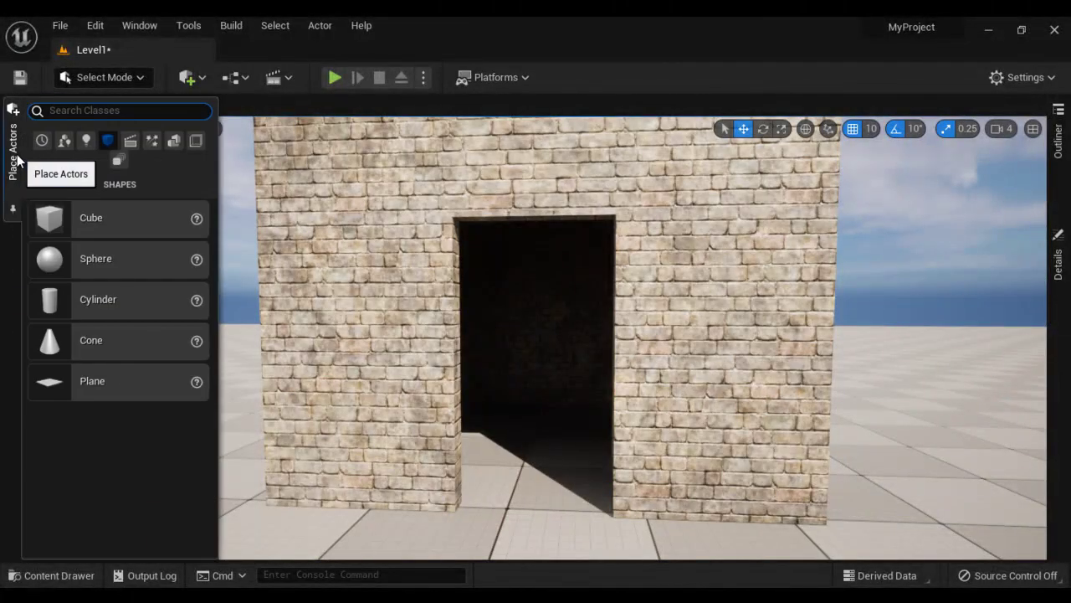
pyautogui.click(85, 139)
pyautogui.moveTo(90, 262); pyautogui.dragTo(548, 331)
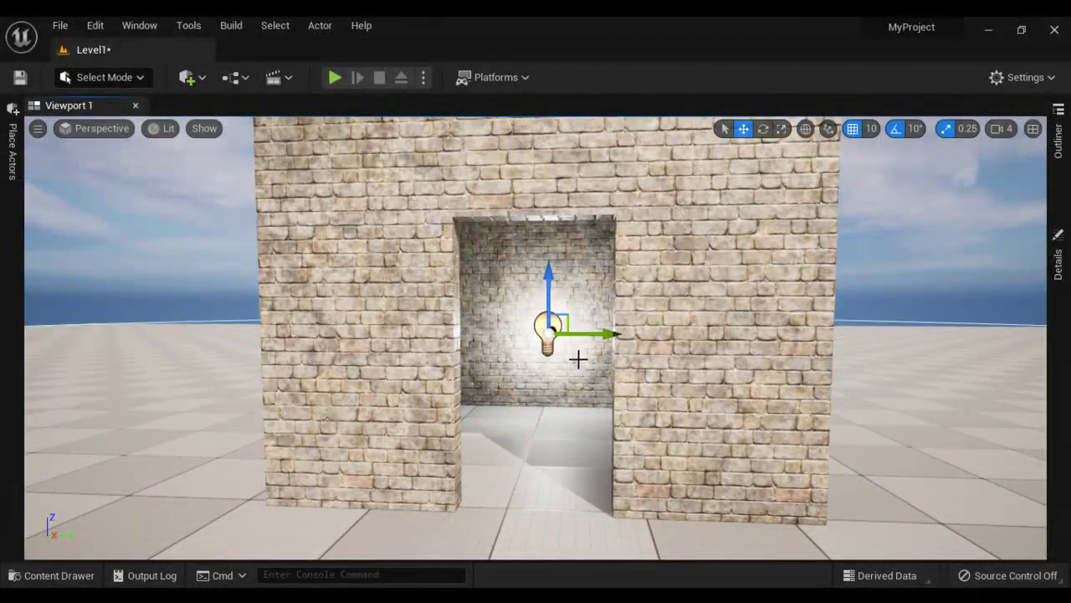
pyautogui.scroll(6, 553, 407)
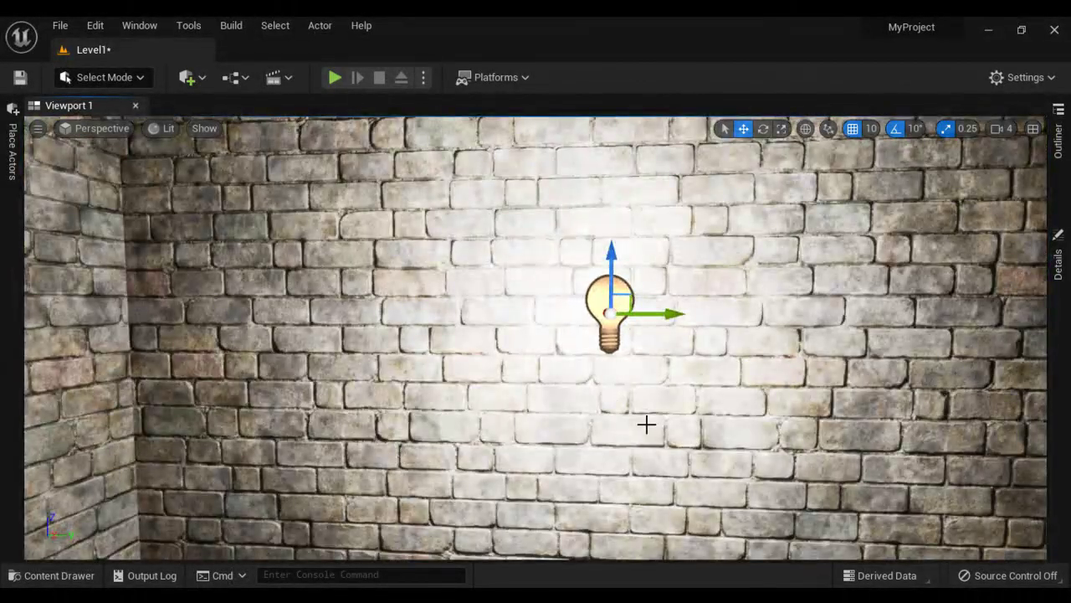
pyautogui.scroll(-5, 646, 424)
pyautogui.moveTo(646, 424); pyautogui.dragTo(706, 463, button='right')
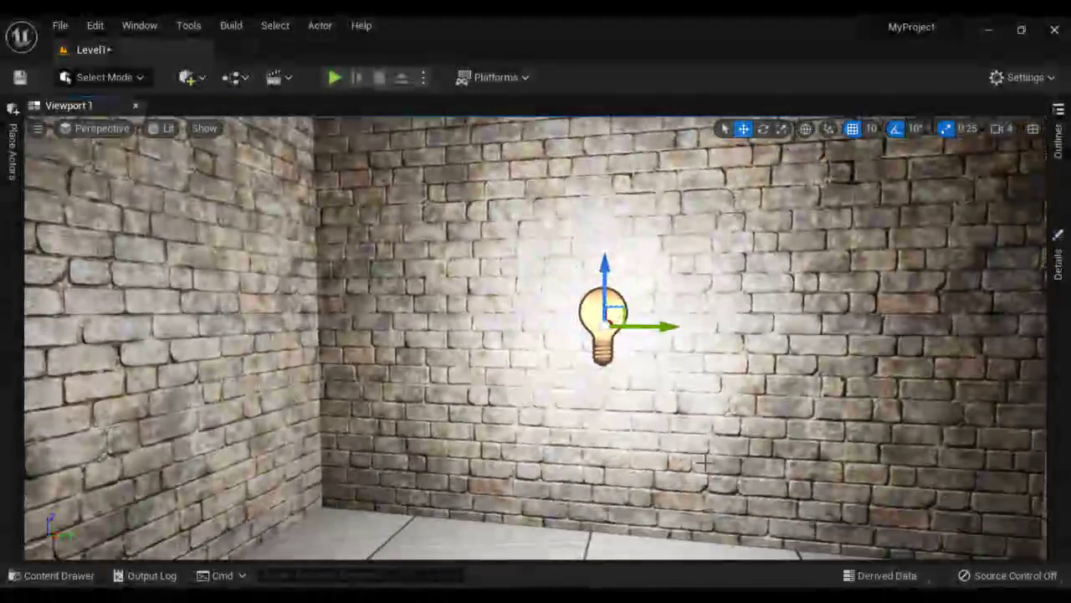
pyautogui.scroll(-3, 649, 368)
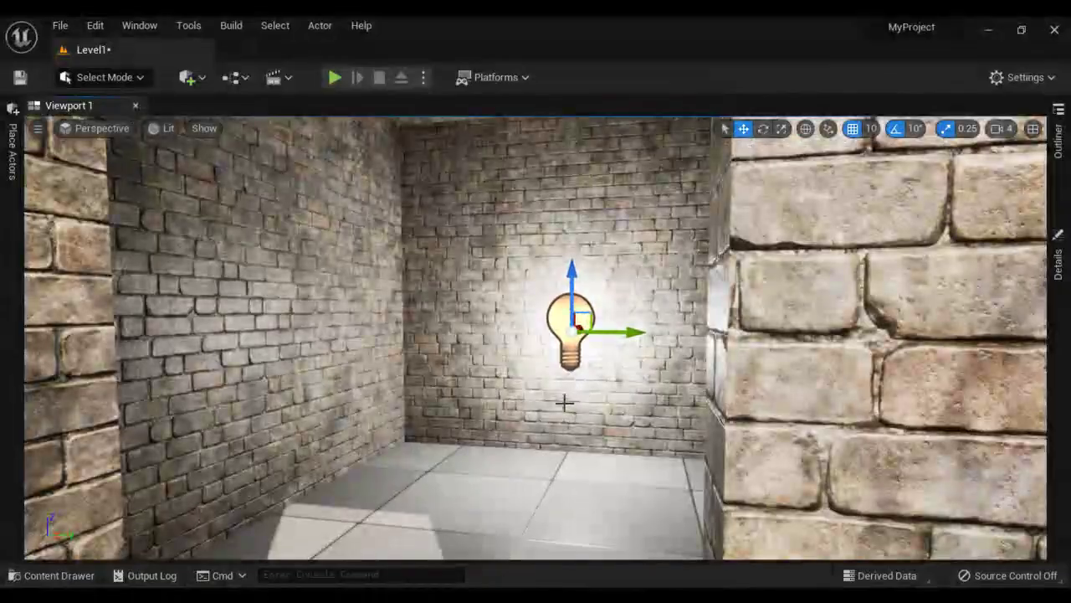
pyautogui.scroll(2, 537, 413)
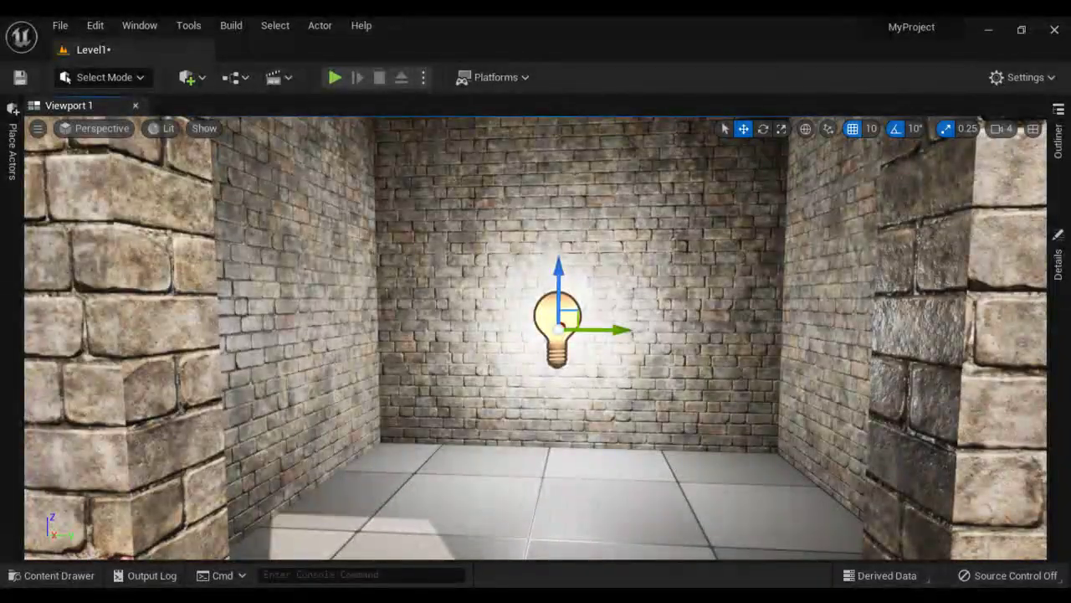
# Step: Return to the Word notes and highlight the Commonly used Properties heading and the Intensity entry with its description
pyautogui.moveTo(360, 596)
pyautogui.click(433, 552)
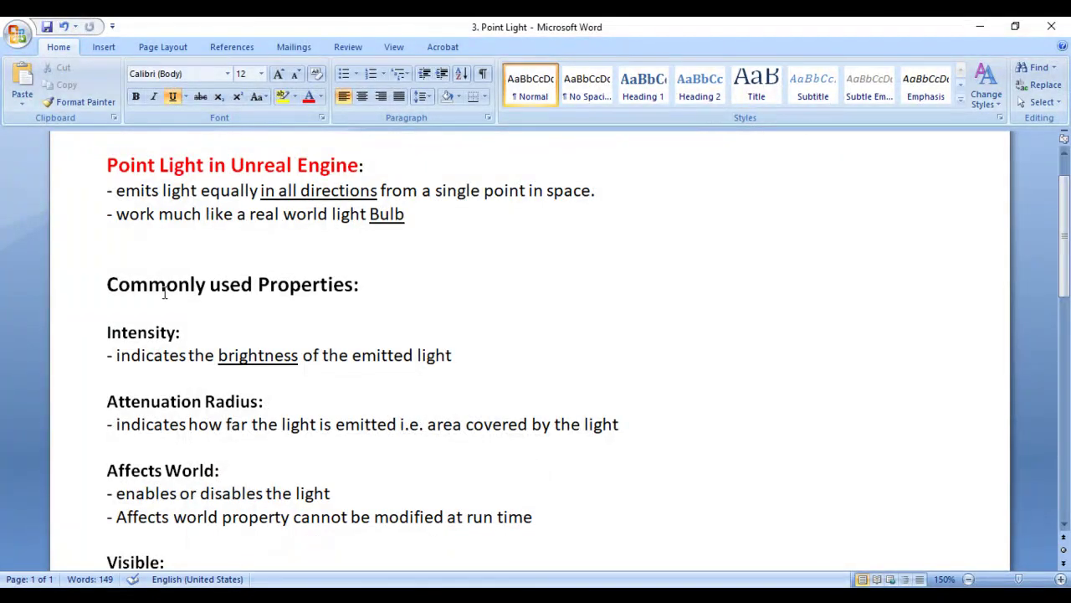
pyautogui.moveTo(111, 284); pyautogui.dragTo(355, 283)
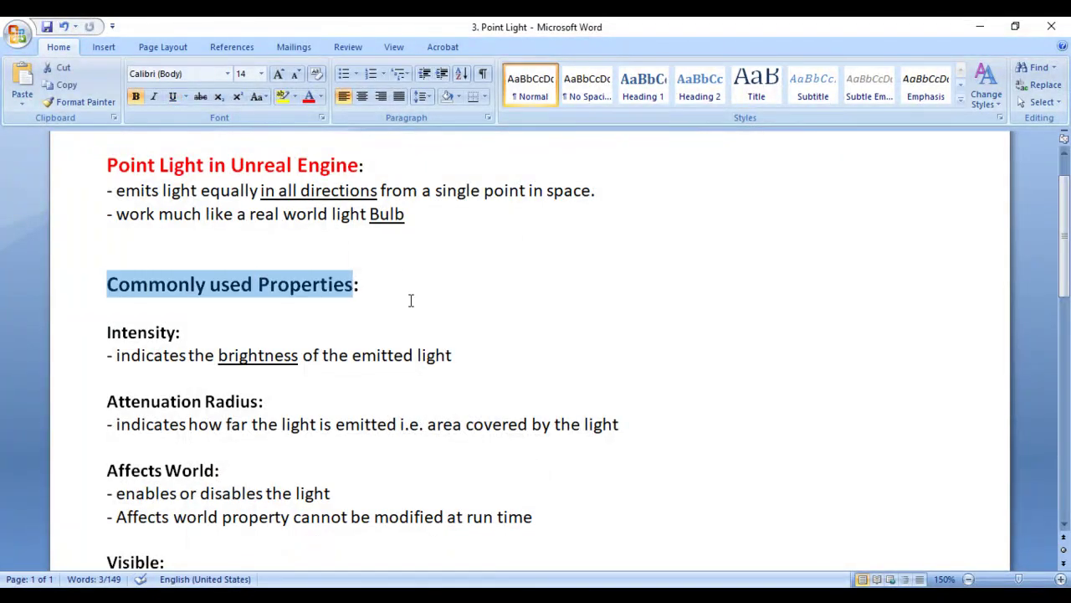
pyautogui.scroll(-3, 411, 300)
pyautogui.moveTo(101, 220); pyautogui.dragTo(249, 227)
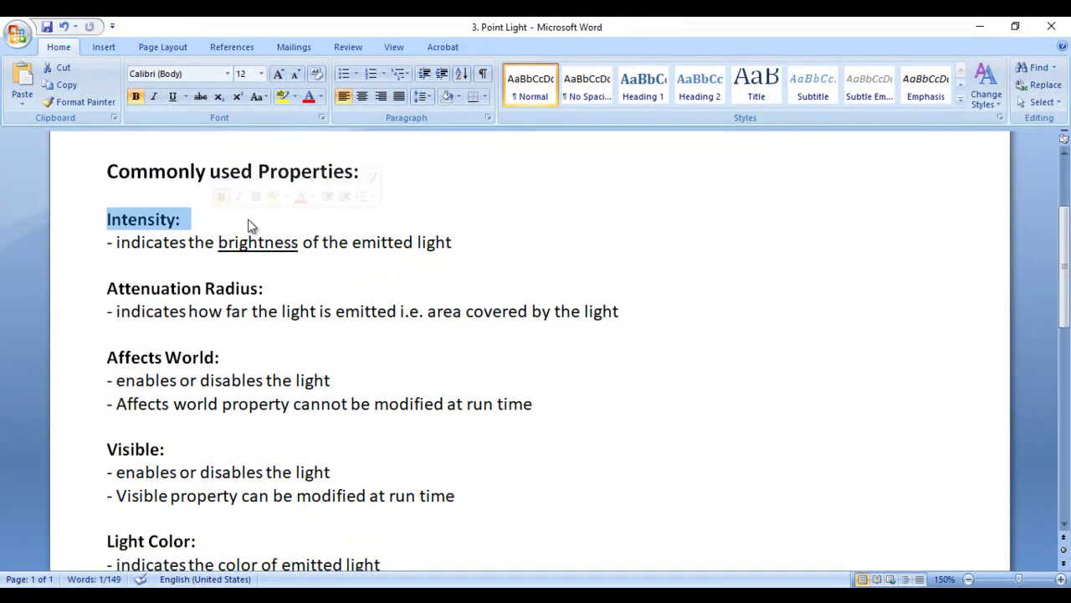
pyautogui.moveTo(111, 246); pyautogui.dragTo(452, 244)
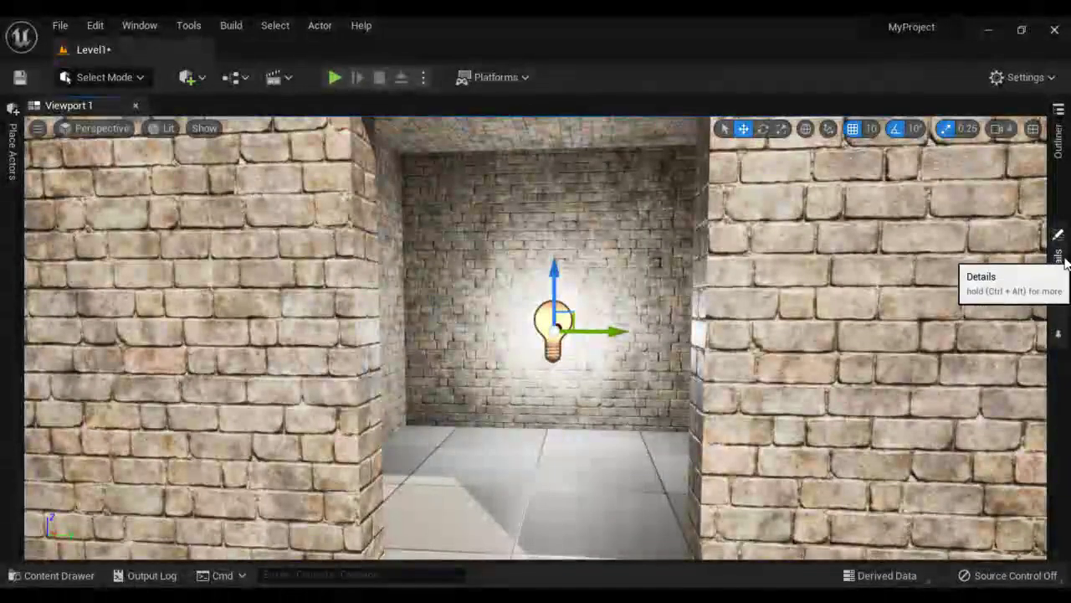
# Step: In Unreal Editor, raise the point light's Intensity to about 21.25 cd and reset it to the default
pyautogui.click(1058, 256)
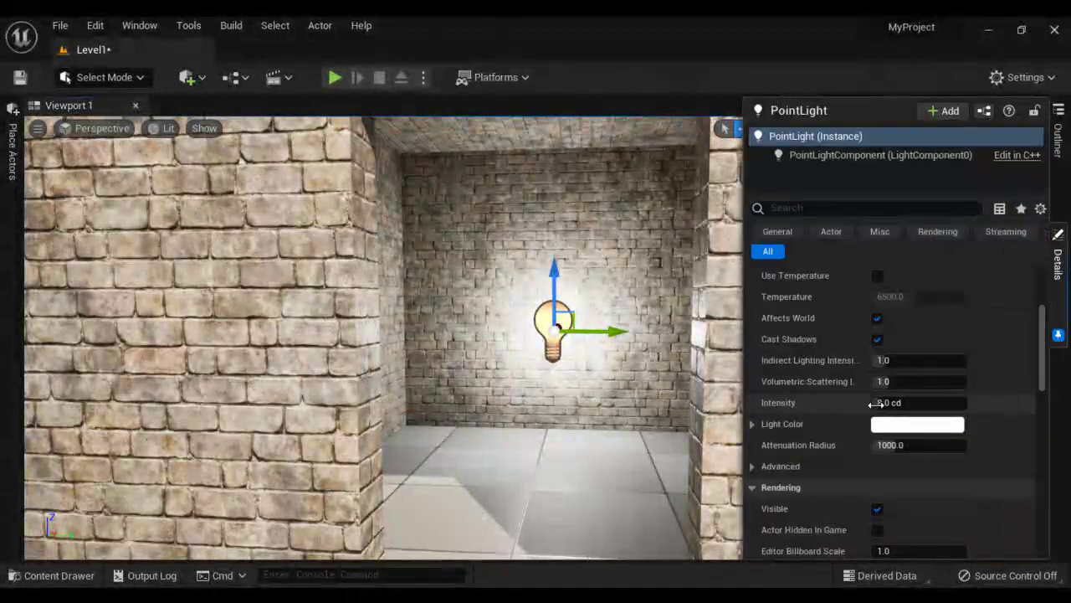
pyautogui.moveTo(888, 403)
pyautogui.mouseDown()
pyautogui.moveTo(942, 404)
pyautogui.moveTo(895, 403)
pyautogui.moveTo(917, 395)
pyautogui.moveTo(896, 392)
pyautogui.moveTo(932, 386)
pyautogui.moveTo(902, 388)
pyautogui.mouseUp()
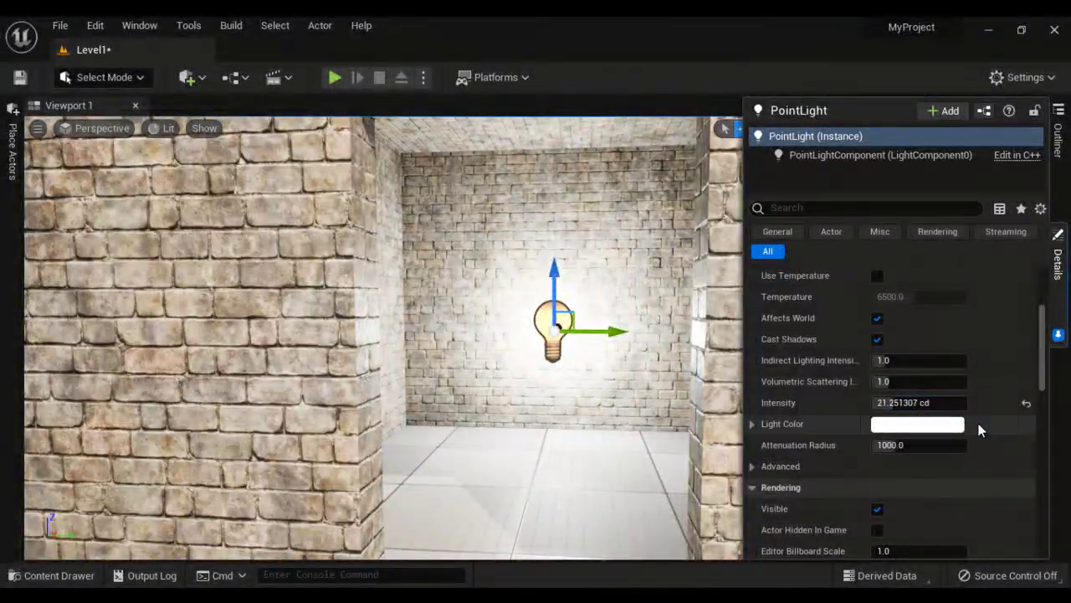
pyautogui.click(1027, 403)
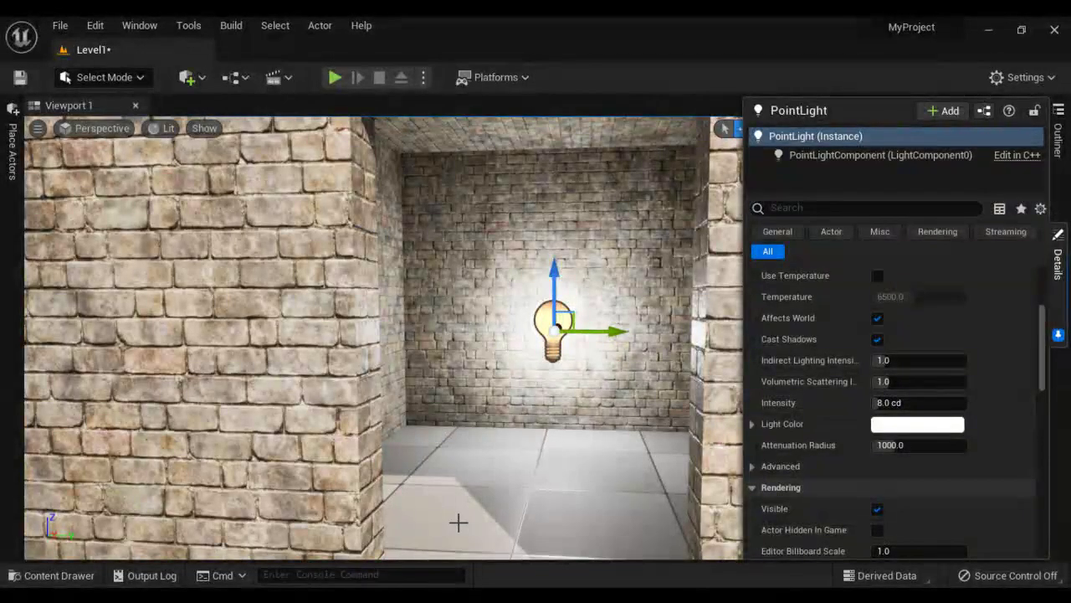
# Step: Read the Attenuation Radius entry in the Word notes, highlighting its name and "area covered by the light"
pyautogui.click(440, 548)
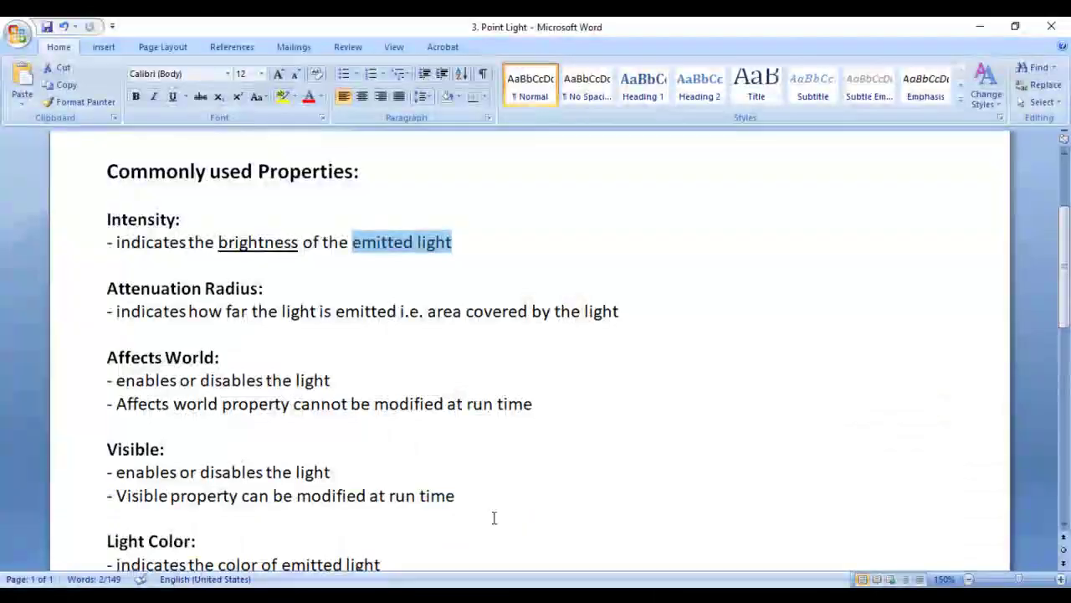
pyautogui.click(108, 289)
pyautogui.hotkey('ctrl', 'shift', 'Right')
pyautogui.hotkey('ctrl', 'shift', 'Right')
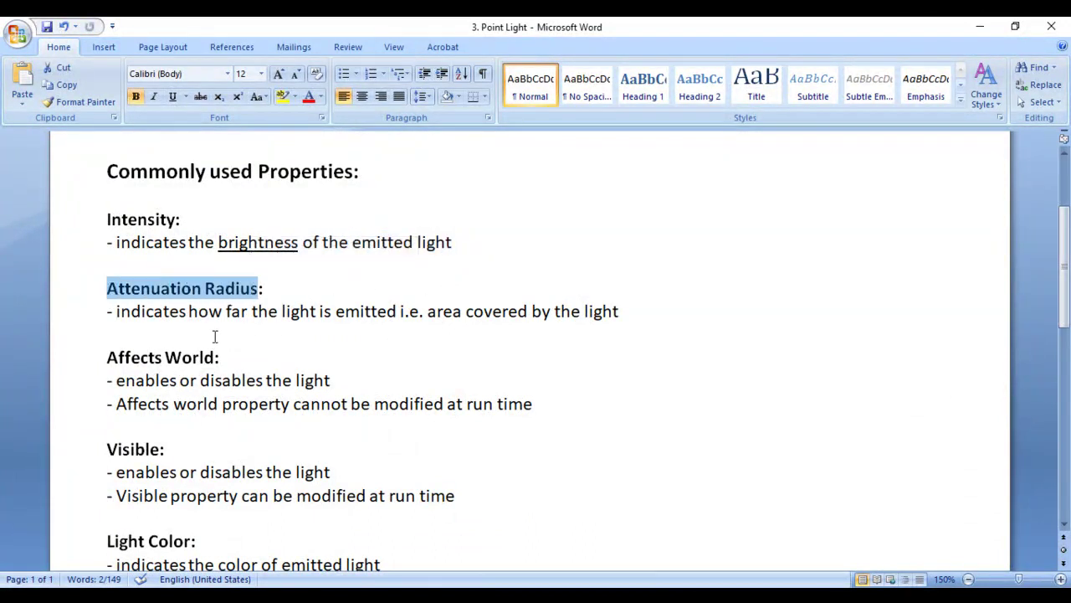
pyautogui.moveTo(116, 311); pyautogui.dragTo(154, 312)
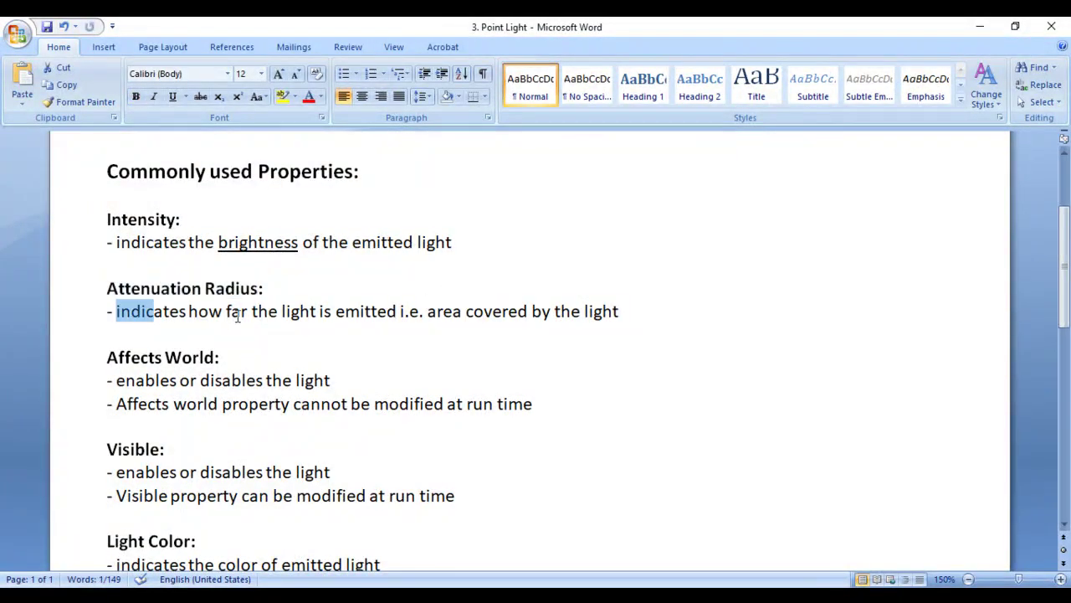
pyautogui.moveTo(222, 312); pyautogui.dragTo(621, 313)
pyautogui.click(643, 314)
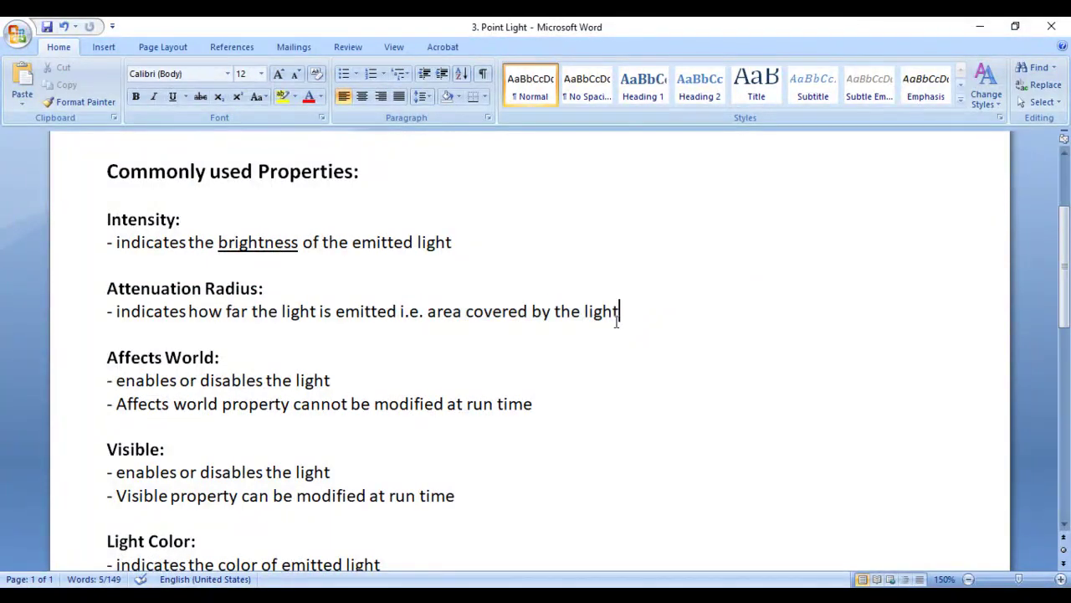
pyautogui.moveTo(429, 312); pyautogui.dragTo(647, 323)
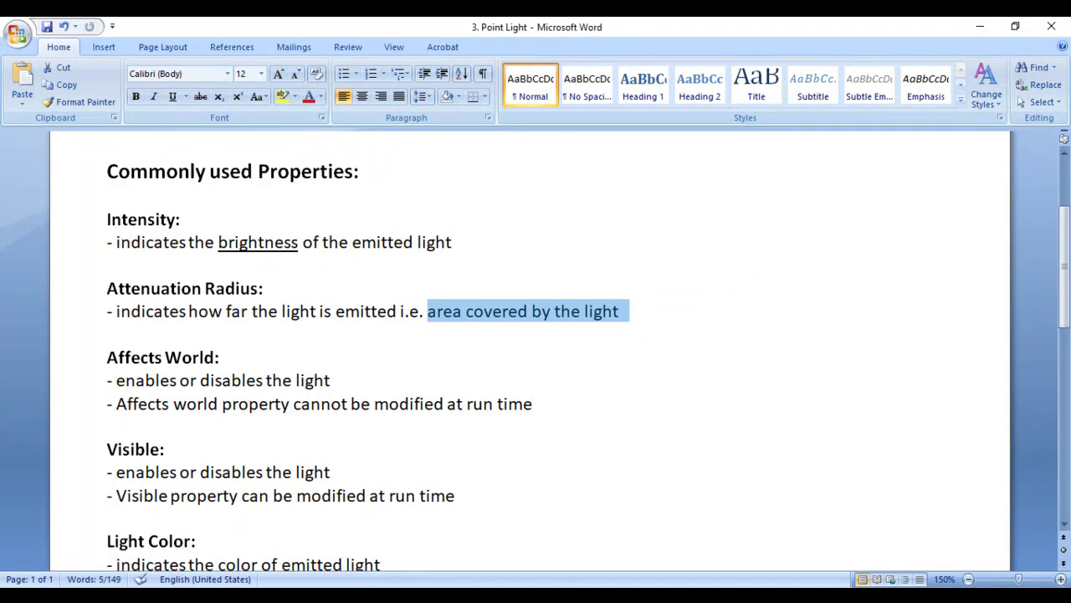
# Step: Back in Unreal Editor, reduce the point light's Attenuation Radius to about 128.8, increase it again, and reset it to the default
pyautogui.hotkey('alt', 'Tab')
pyautogui.scroll(-5, 581, 359)
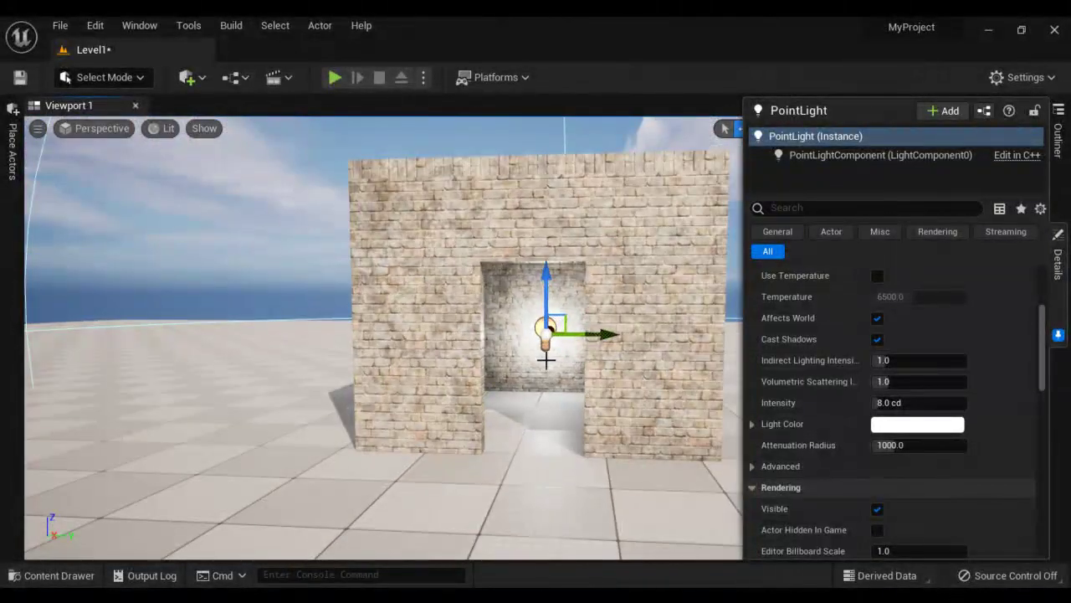
pyautogui.scroll(-5, 556, 351)
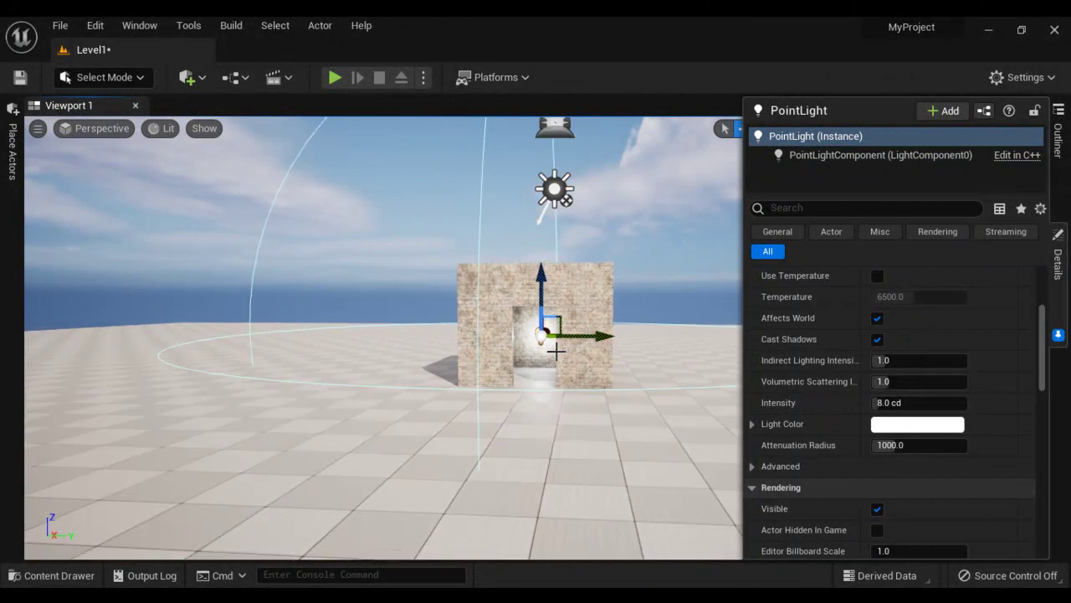
pyautogui.scroll(-4, 556, 352)
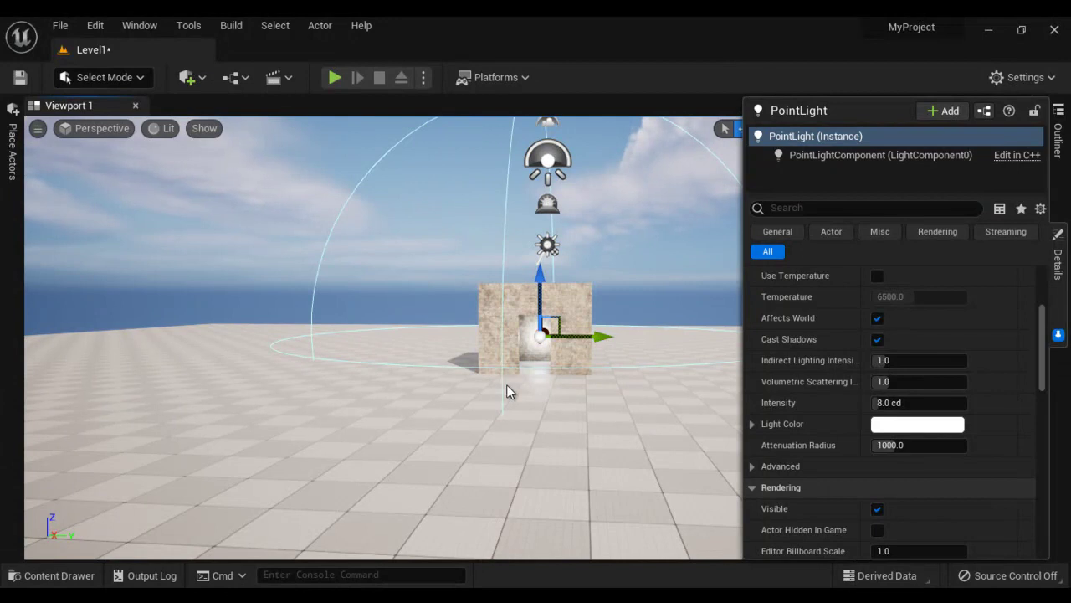
pyautogui.moveTo(889, 444); pyautogui.dragTo(885, 442)
pyautogui.moveTo(537, 354)
pyautogui.mouseDown()
pyautogui.moveTo(538, 327)
pyautogui.moveTo(536, 351)
pyautogui.mouseUp()
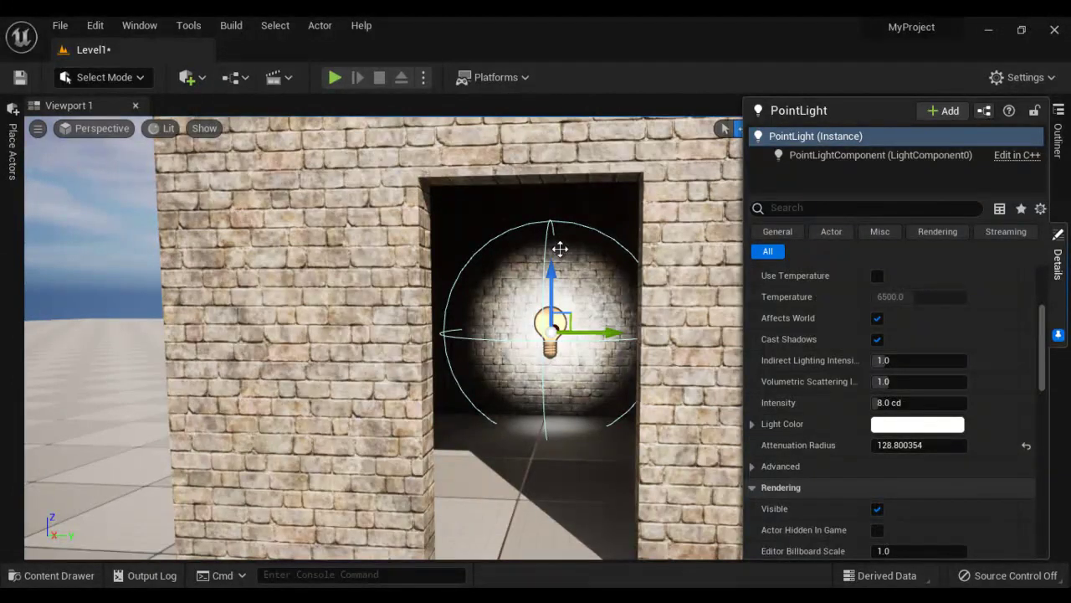
pyautogui.moveTo(910, 445); pyautogui.dragTo(993, 457)
pyautogui.click(1027, 449)
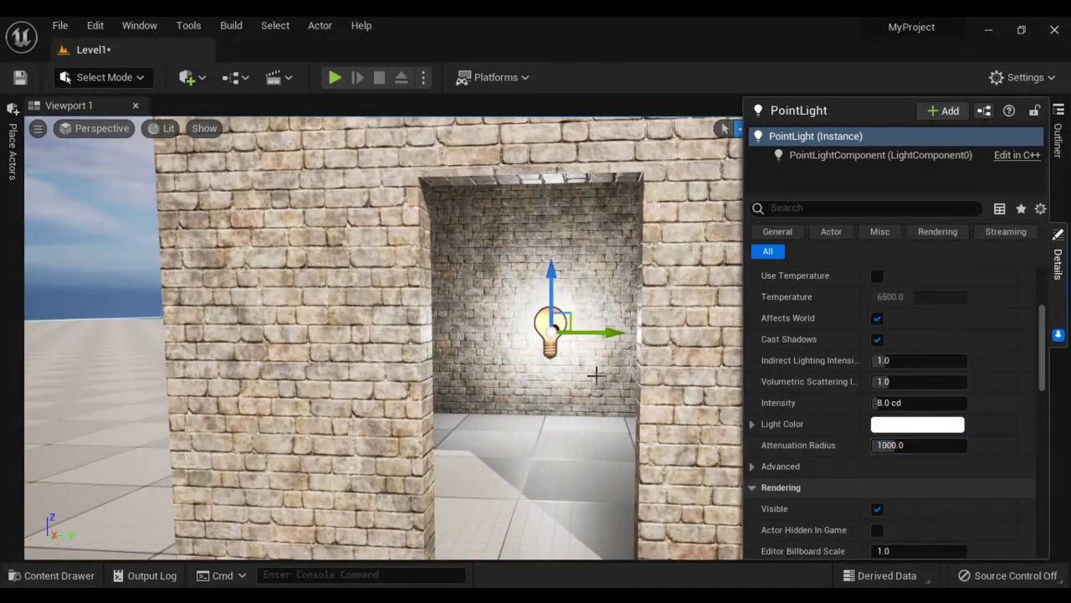
pyautogui.scroll(-6, 596, 378)
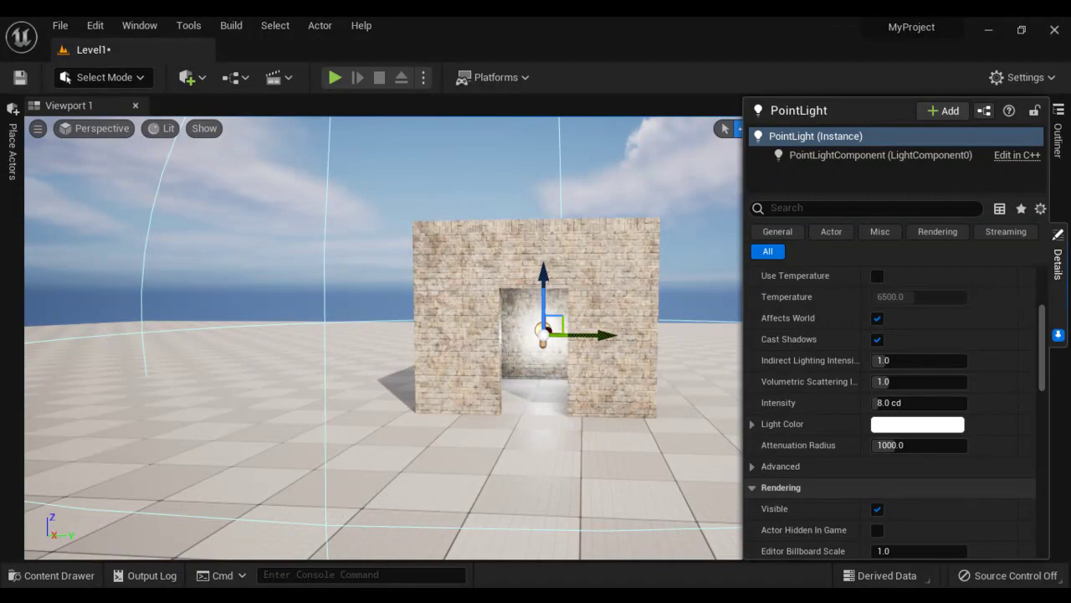
# Step: Return to the Word notes and highlight the Affects World heading and the line about enabling or disabling the light
pyautogui.moveTo(407, 581)
pyautogui.click(428, 559)
pyautogui.moveTo(107, 357); pyautogui.dragTo(354, 358)
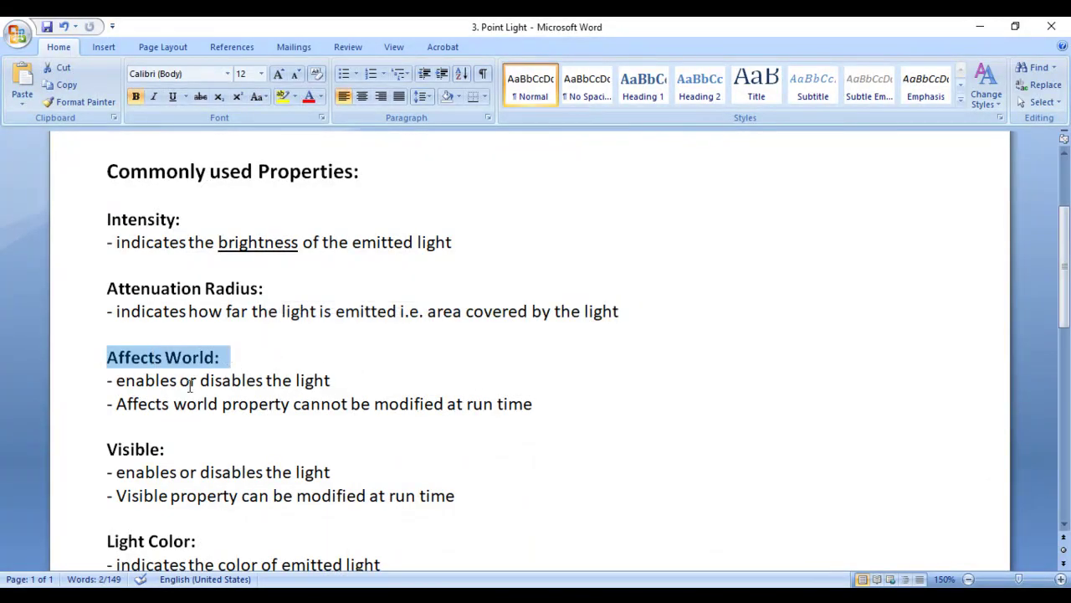
pyautogui.moveTo(108, 381); pyautogui.dragTo(410, 389)
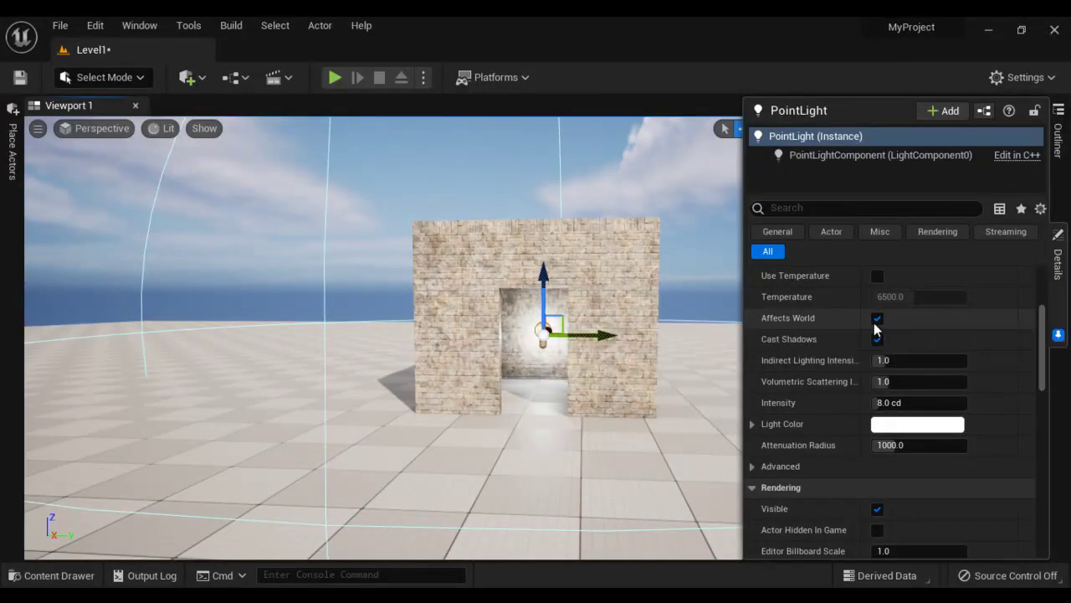
# Step: In Unreal Editor, toggle the point light's Affects World property off and on twice, leaving it enabled
pyautogui.click(878, 320)
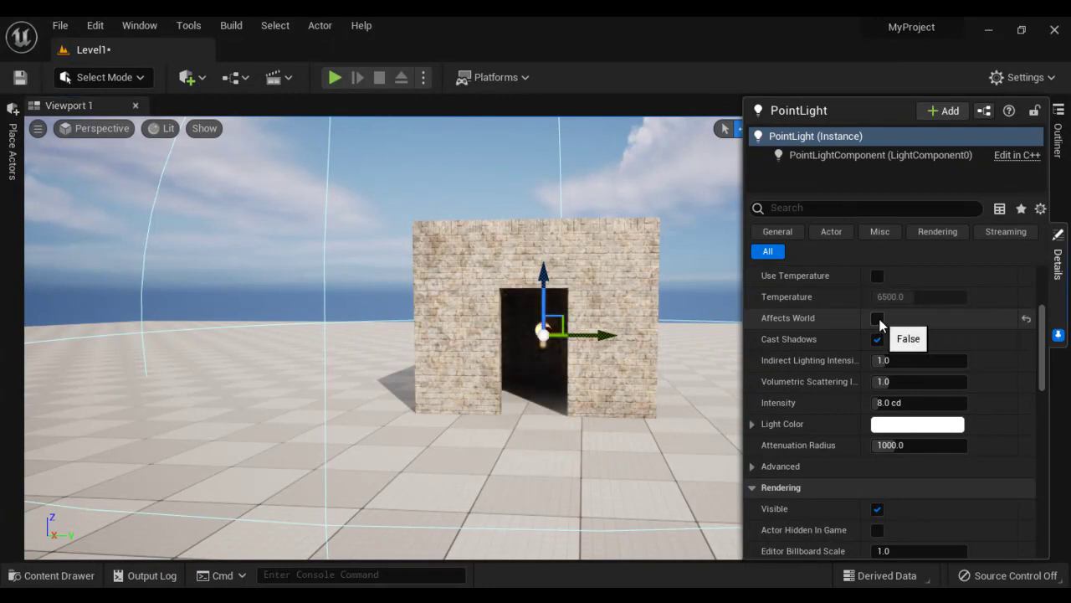
pyautogui.click(879, 321)
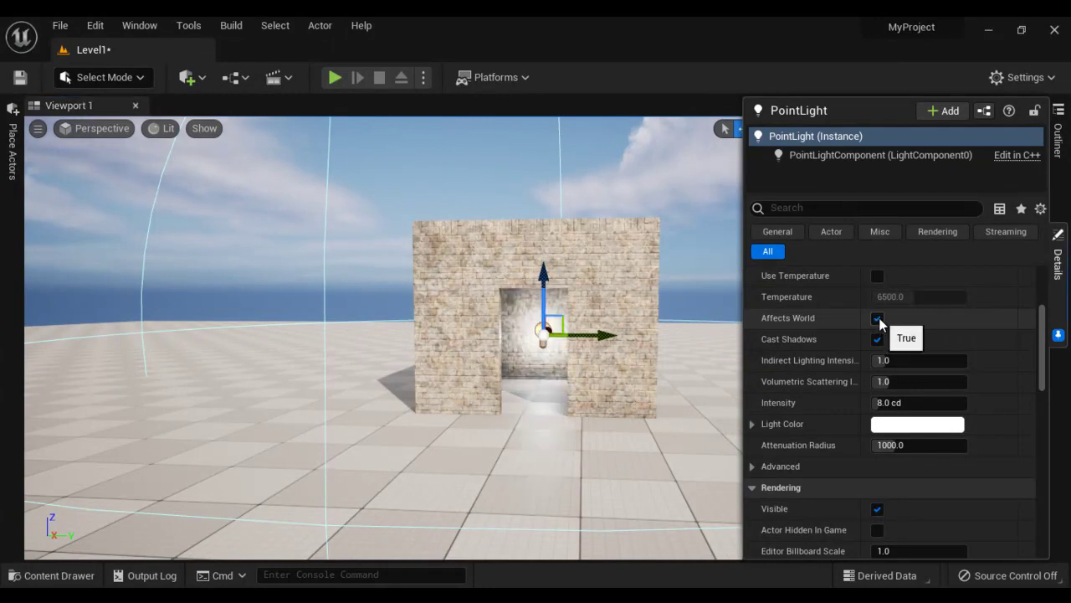
pyautogui.click(878, 319)
pyautogui.click(878, 319)
# Step: Switch to the Word notes and highlight the line "Affects world property cannot be modified at run time" and the Affects World heading
pyautogui.moveTo(364, 595)
pyautogui.click(446, 527)
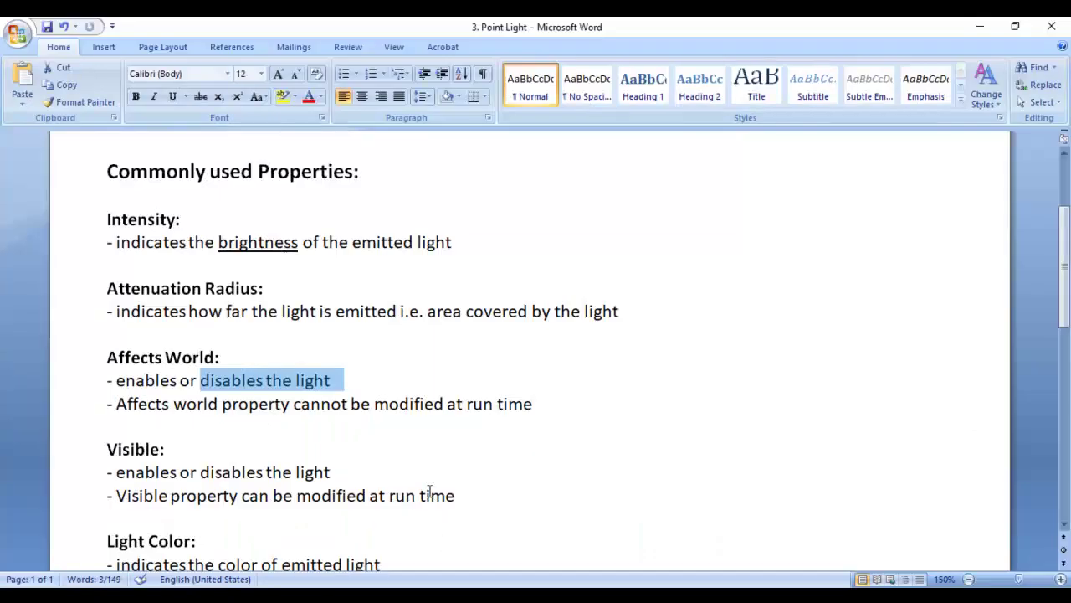
pyautogui.moveTo(109, 403); pyautogui.dragTo(223, 410)
pyautogui.moveTo(295, 404); pyautogui.dragTo(533, 403)
pyautogui.moveTo(118, 403); pyautogui.dragTo(530, 403)
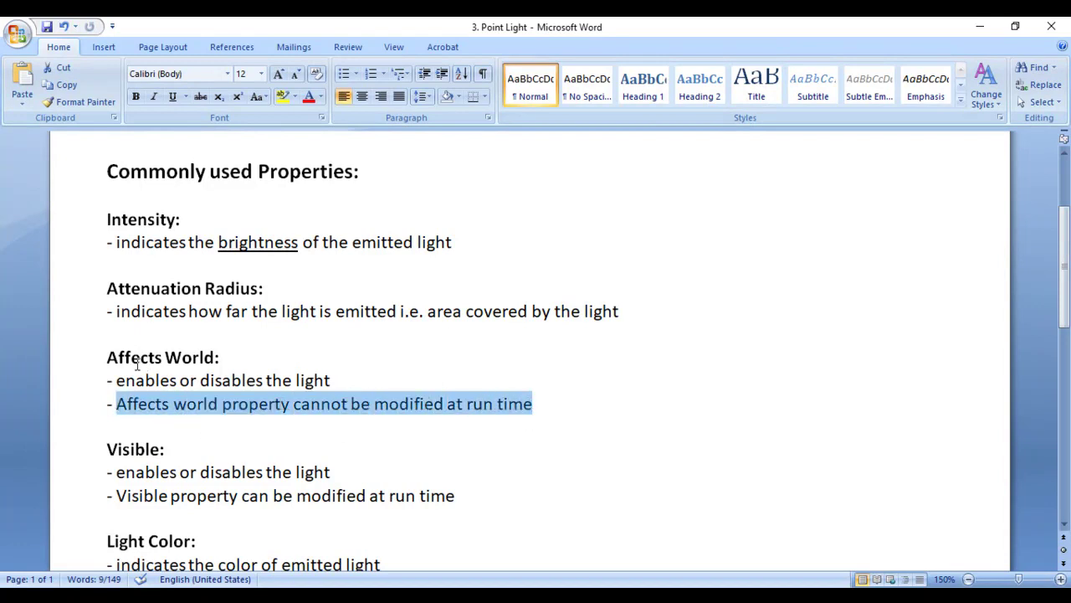
pyautogui.moveTo(110, 359); pyautogui.dragTo(233, 354)
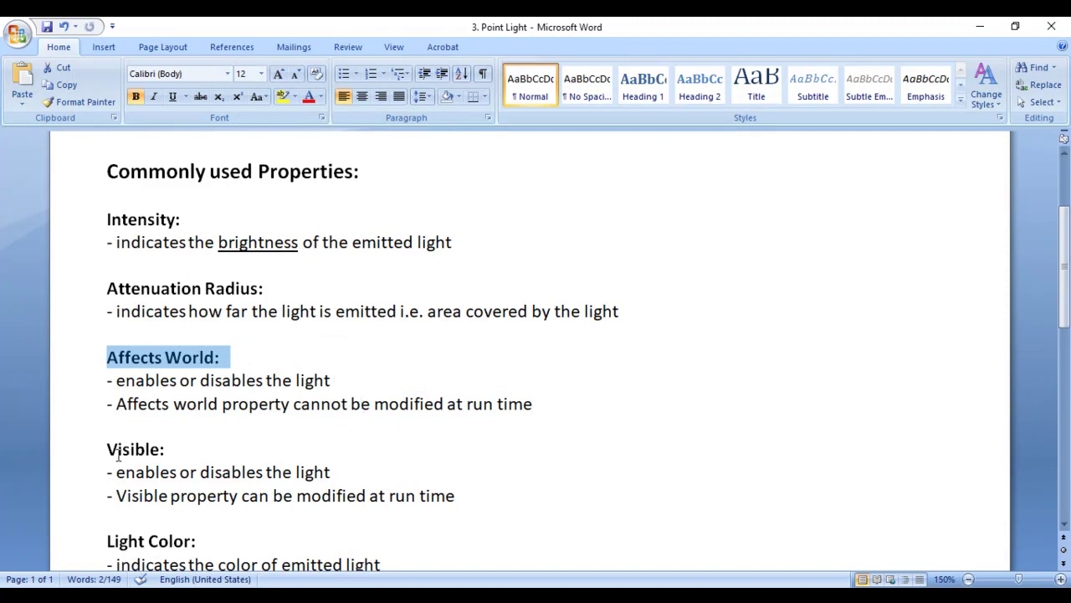
# Step: Highlight the Visible heading, its "disables the light" wording, and "modified at run time" in the notes
pyautogui.moveTo(103, 449); pyautogui.dragTo(192, 448)
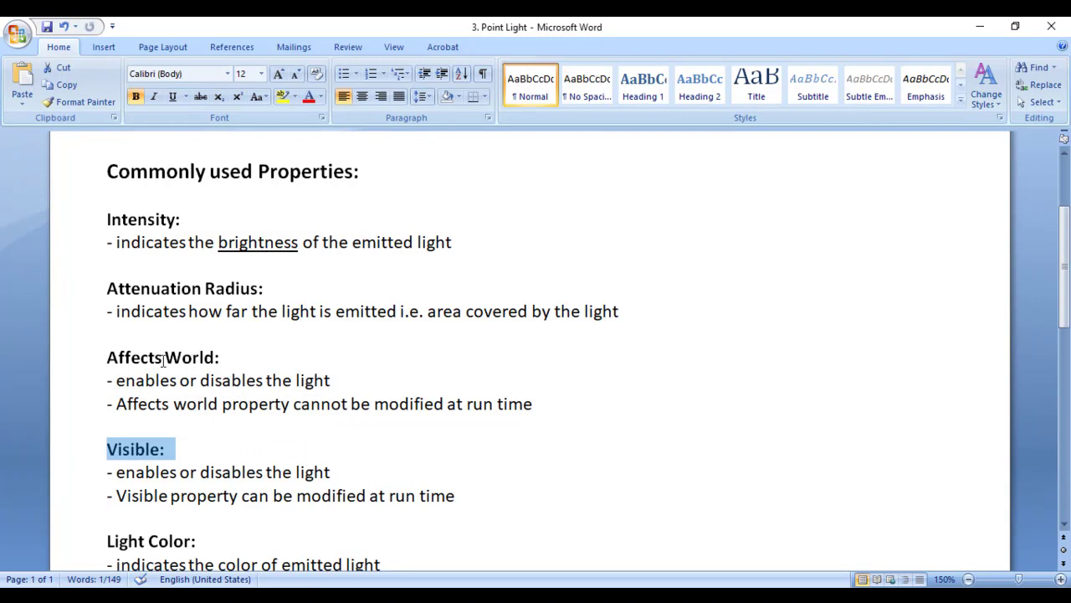
pyautogui.moveTo(106, 471); pyautogui.dragTo(332, 471)
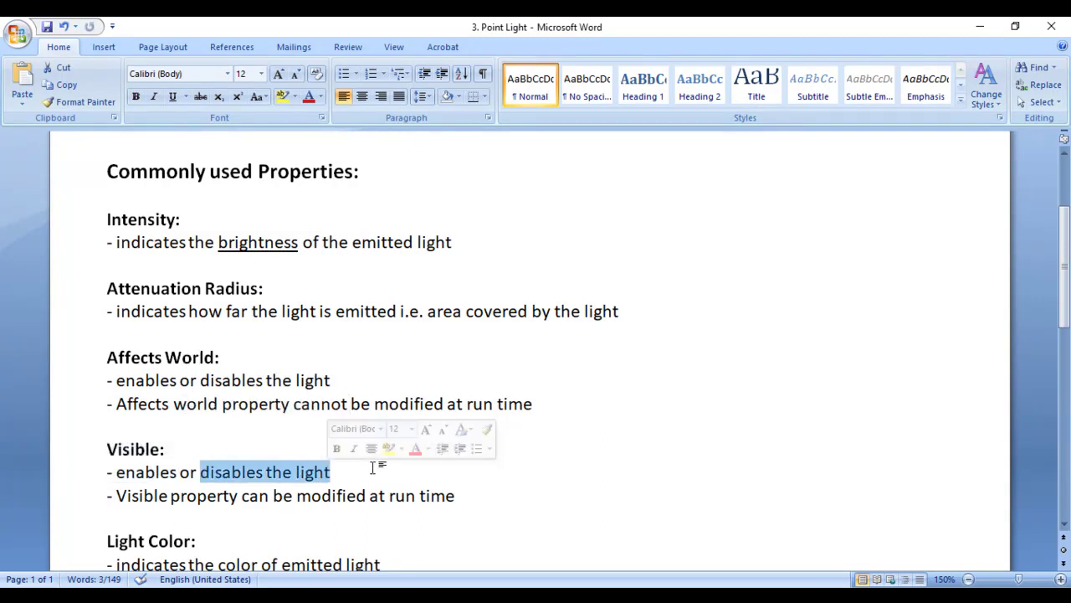
pyautogui.moveTo(114, 496); pyautogui.dragTo(463, 495)
# Step: In Unreal Editor, toggle the point light's Visible property off and on repeatedly, leaving it enabled
pyautogui.hotkey('alt', 'Tab')
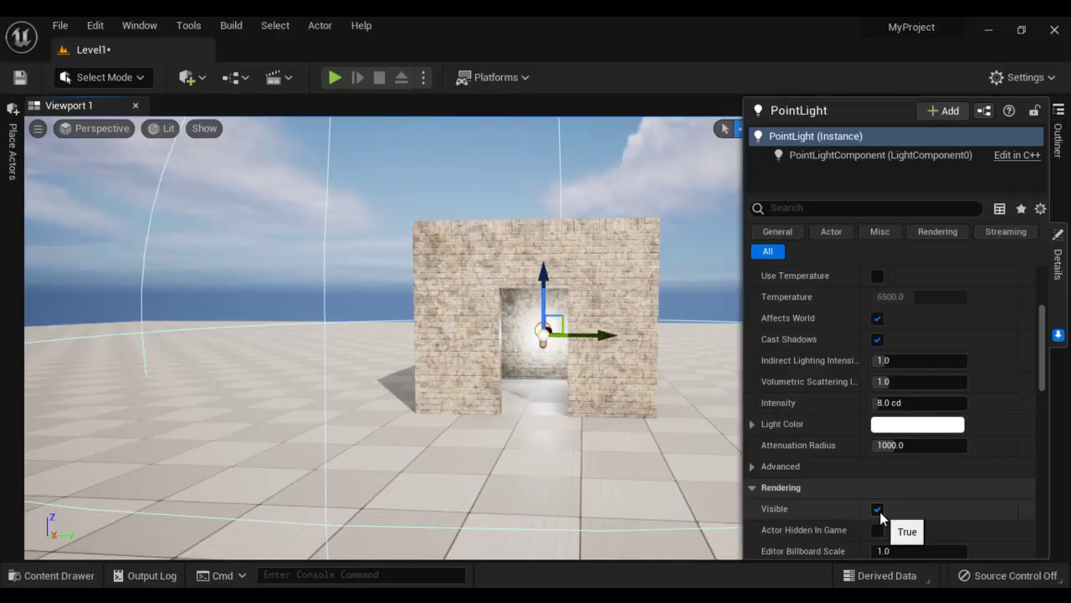
pyautogui.click(881, 512)
pyautogui.click(881, 512)
pyautogui.click(880, 513)
pyautogui.click(880, 512)
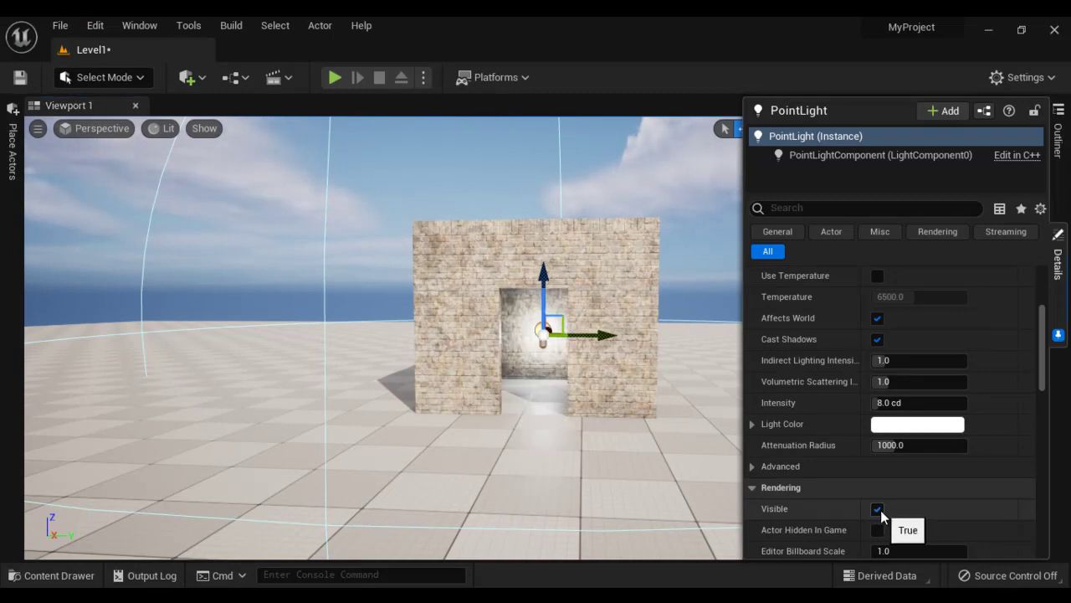
pyautogui.click(879, 510)
pyautogui.click(879, 511)
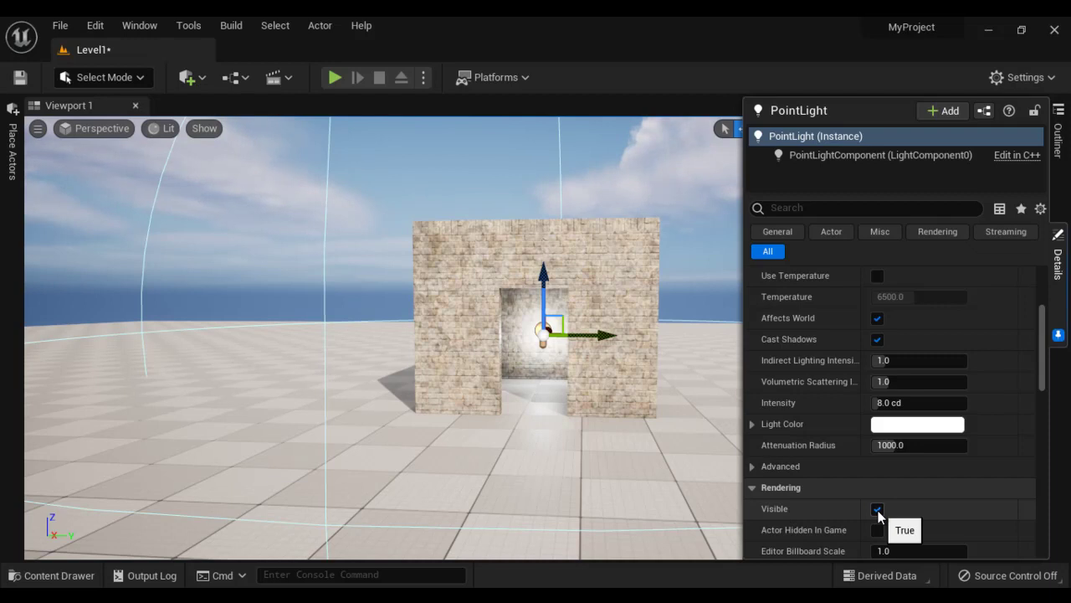
pyautogui.click(878, 511)
pyautogui.click(878, 511)
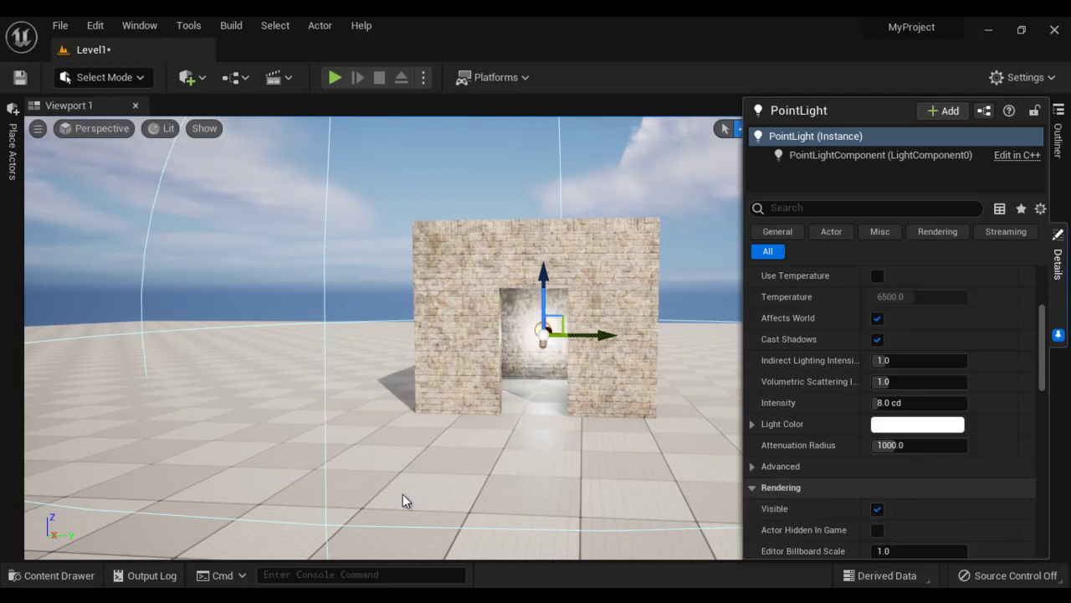
# Step: Return to the Word notes and highlight the Light Color heading and "color of emitted light"
pyautogui.moveTo(360, 601)
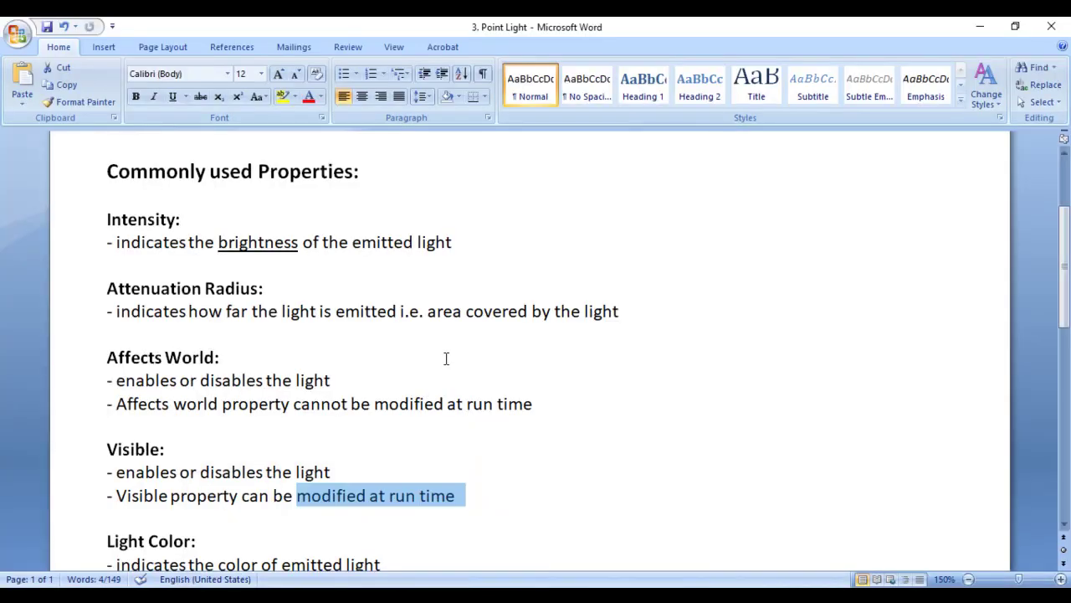
pyautogui.scroll(-3, 447, 358)
pyautogui.click(83, 318)
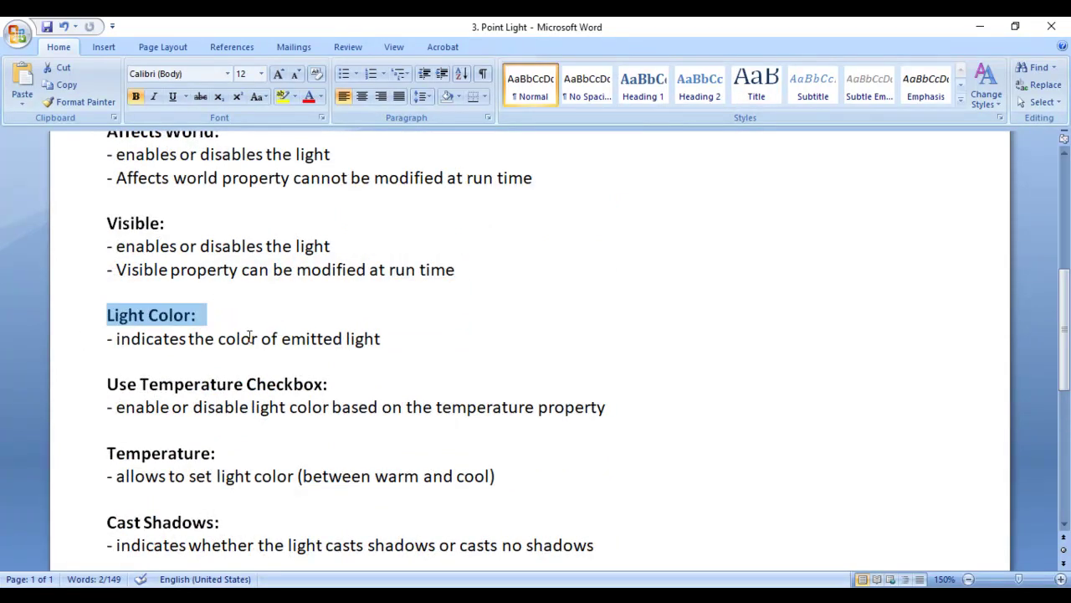
pyautogui.moveTo(219, 338); pyautogui.dragTo(385, 336)
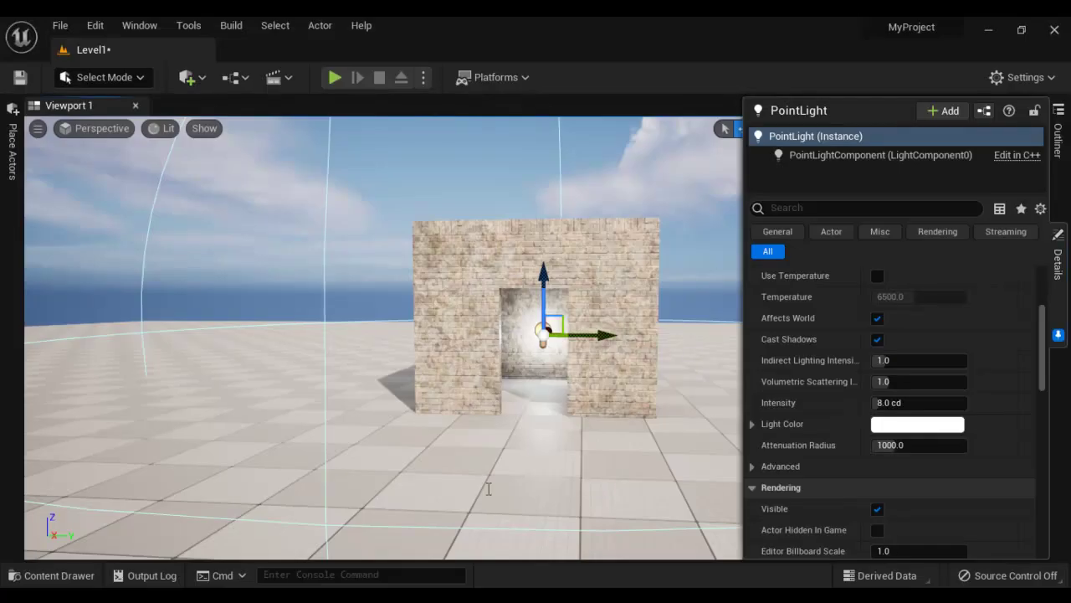
# Step: In Unreal Editor, try a pink Light Color on the point light, return it to near-white with sRGB hex FDFEFFFF, and apply it
pyautogui.click(901, 427)
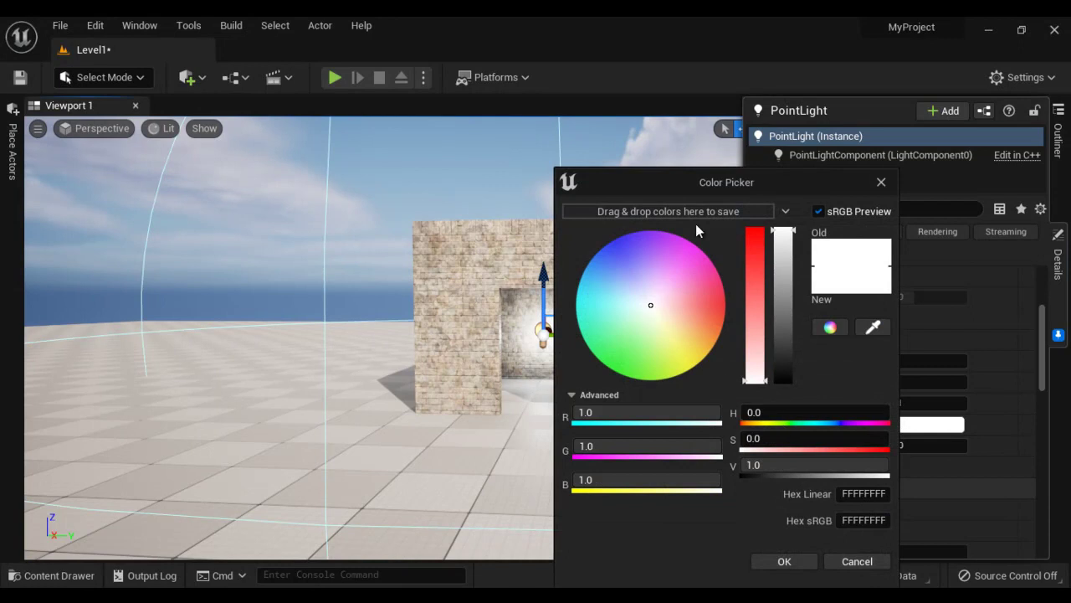
pyautogui.moveTo(679, 183); pyautogui.dragTo(788, 180)
pyautogui.moveTo(759, 310); pyautogui.dragTo(789, 286)
pyautogui.scroll(5, 524, 353)
pyautogui.scroll(3, 524, 354)
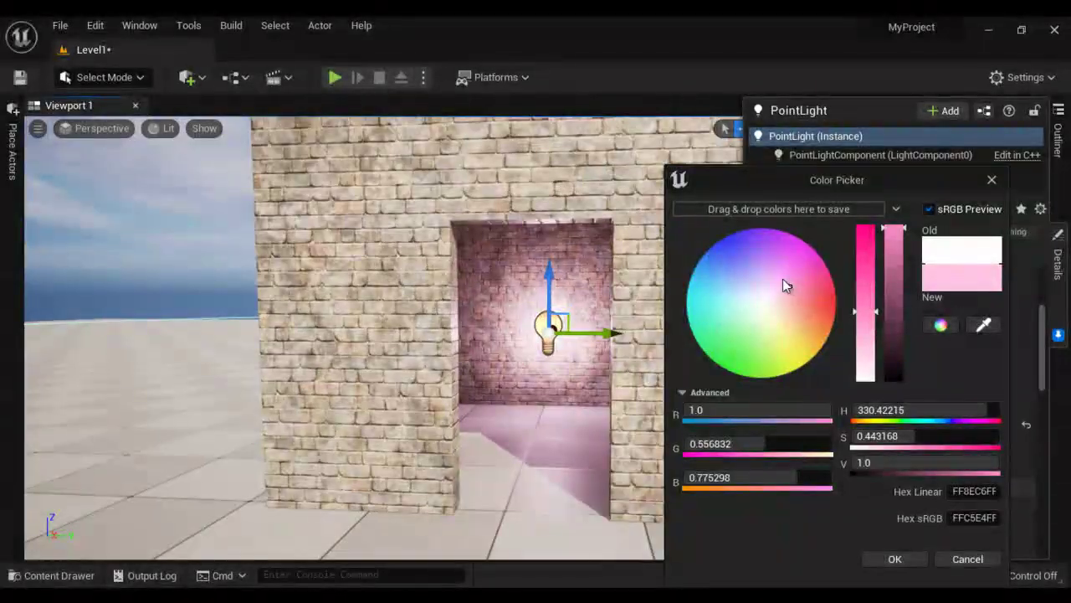
pyautogui.moveTo(792, 288); pyautogui.dragTo(761, 303)
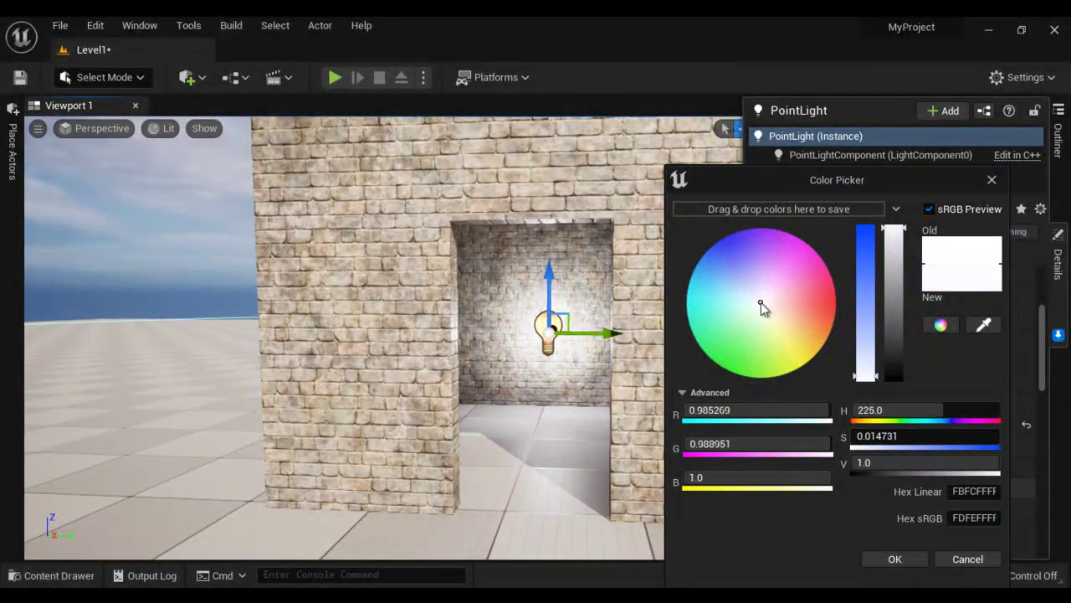
pyautogui.click(890, 555)
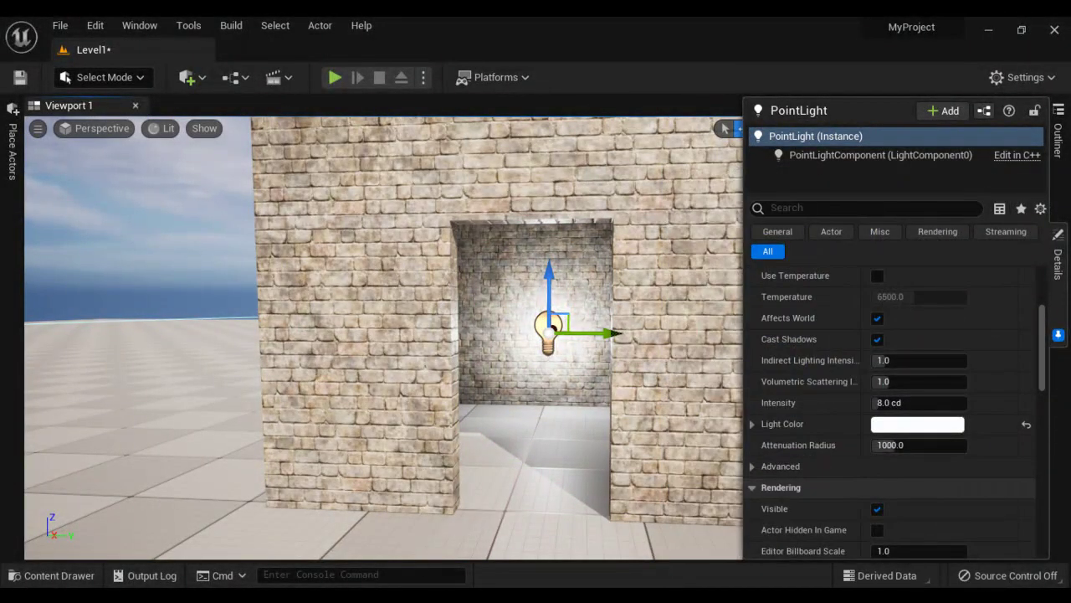
# Step: Switch to the Word notes and highlight the Use Temperature Checkbox heading and its "light color" and "temperature property" wording
pyautogui.moveTo(362, 596)
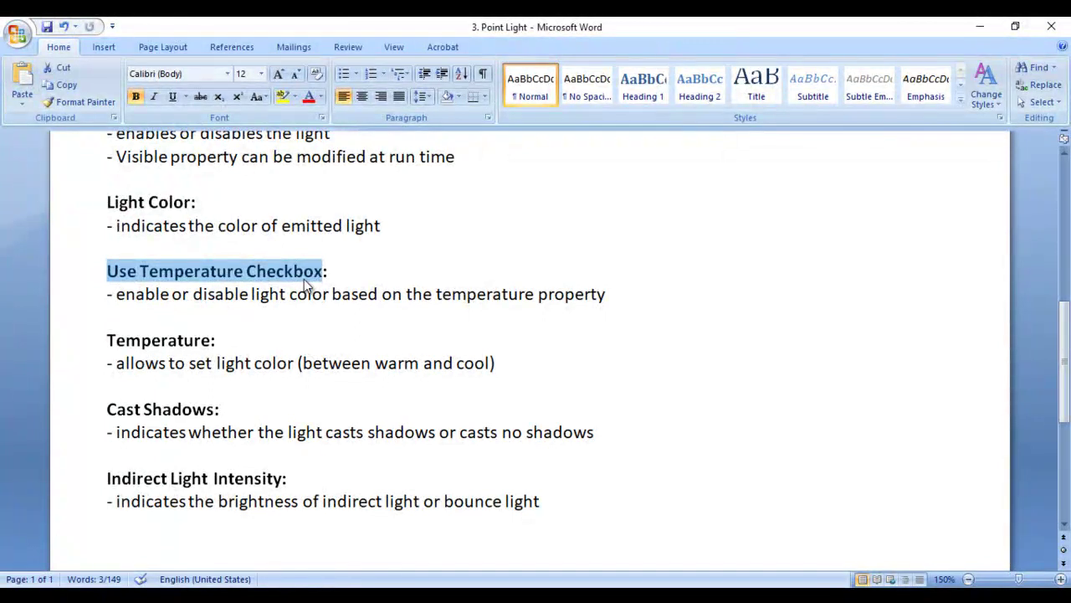
pyautogui.moveTo(120, 300); pyautogui.dragTo(107, 295)
pyautogui.moveTo(172, 294); pyautogui.dragTo(327, 303)
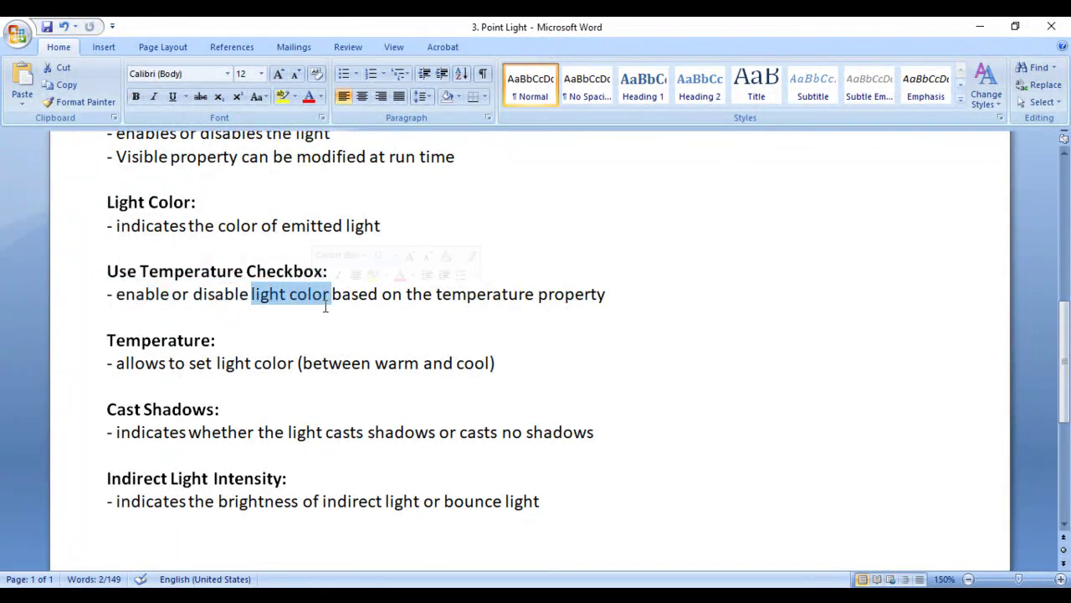
pyautogui.click(442, 294)
pyautogui.moveTo(440, 294); pyautogui.dragTo(594, 295)
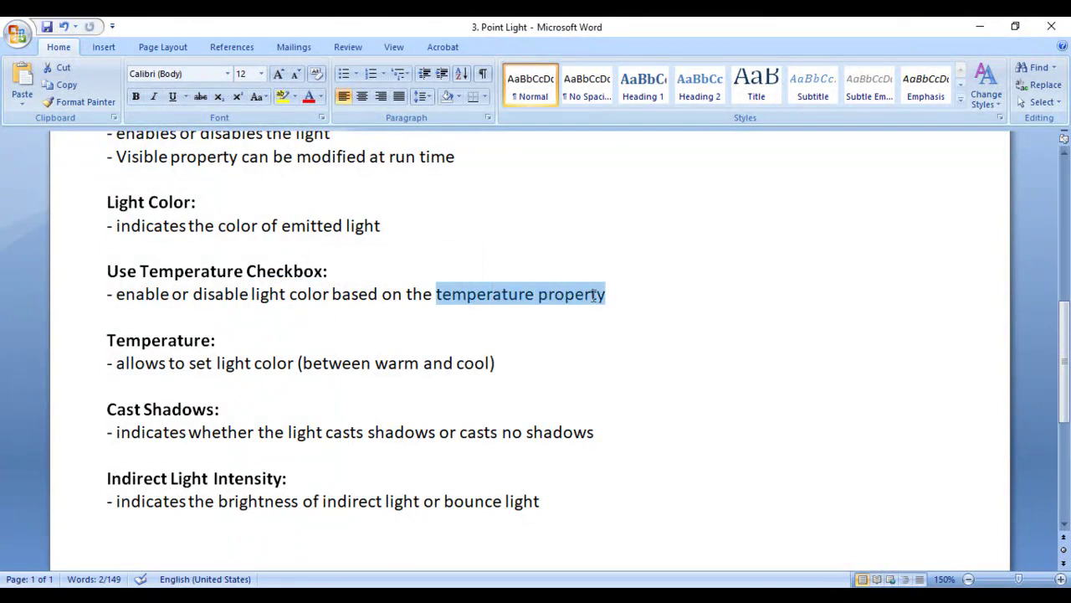
# Step: Highlight the Temperature heading, "allows to set light color", and the words "warm" and "cool" in the notes
pyautogui.moveTo(108, 342); pyautogui.dragTo(201, 353)
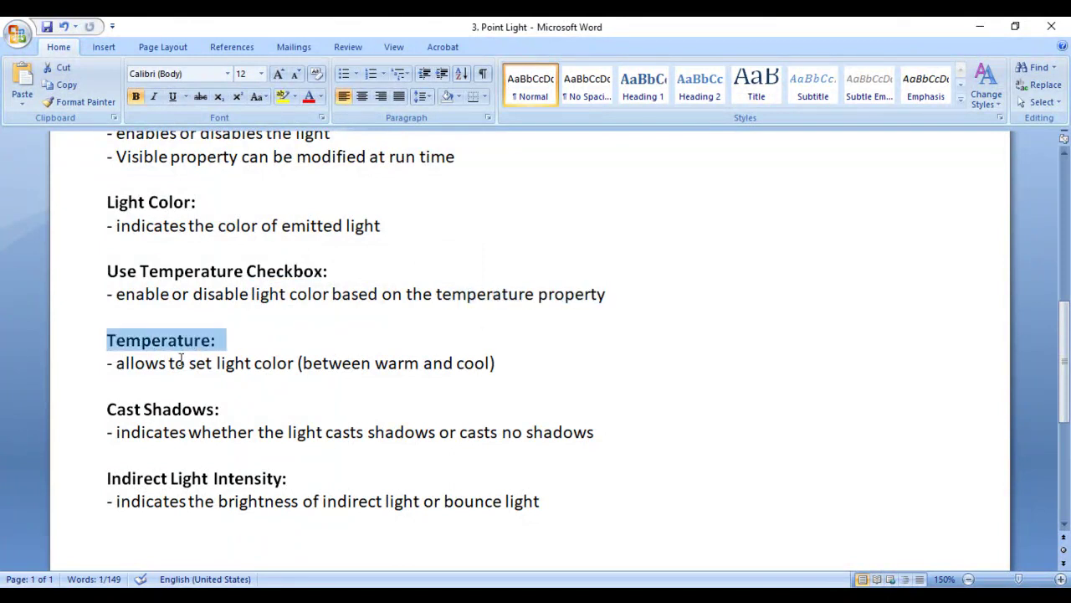
pyautogui.moveTo(118, 364); pyautogui.dragTo(297, 363)
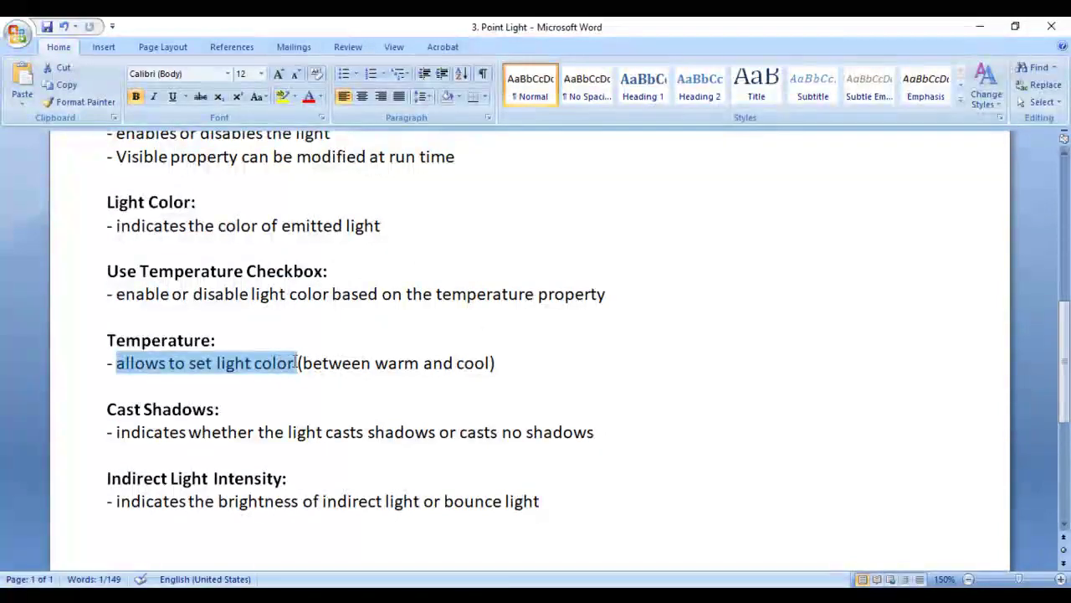
pyautogui.doubleClick(393, 365)
pyautogui.doubleClick(475, 364)
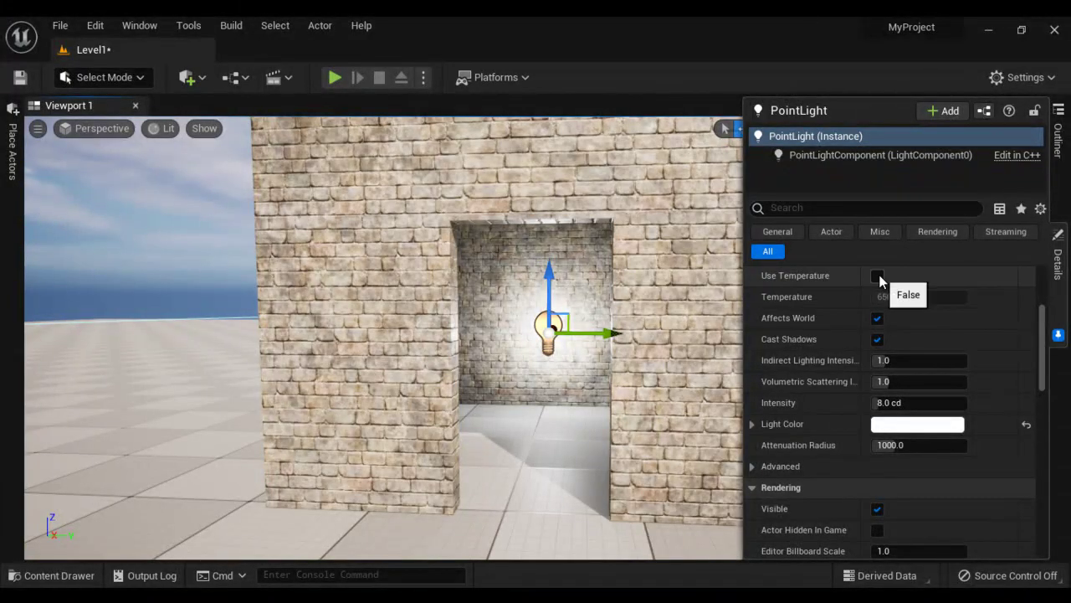
# Step: In Unreal Editor, enable the point light's Use Temperature, vary the Temperature to end at 7468, and disable Use Temperature again
pyautogui.click(877, 276)
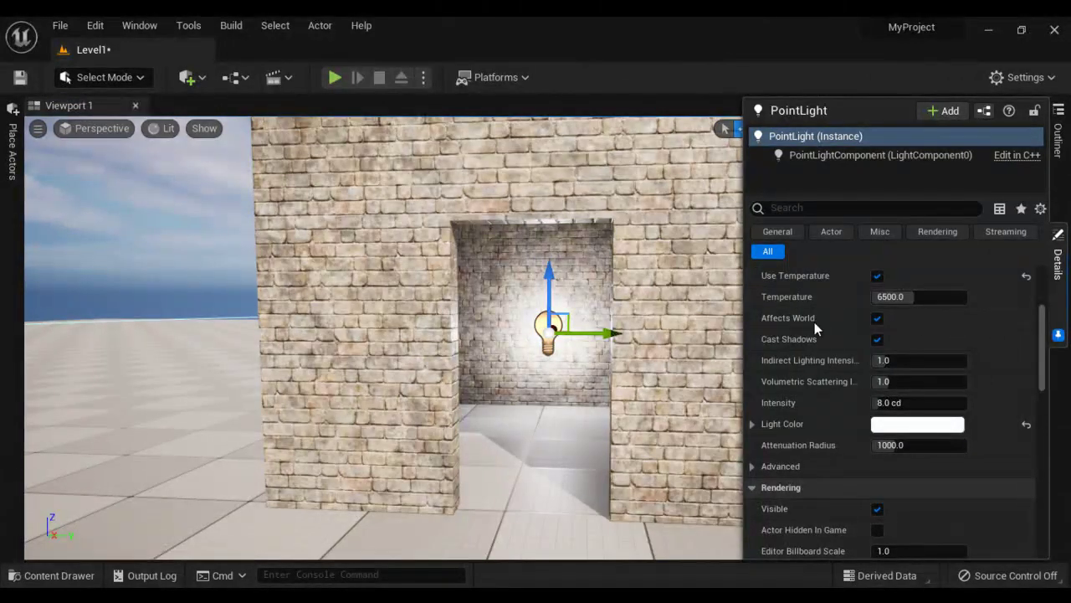
pyautogui.moveTo(921, 298); pyautogui.dragTo(931, 342)
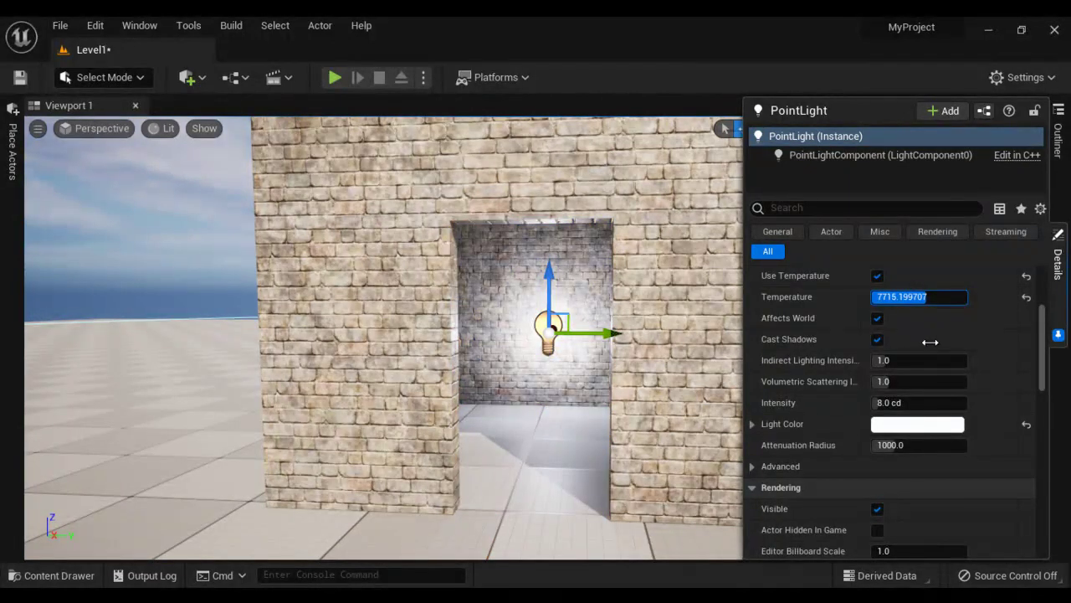
pyautogui.click(878, 277)
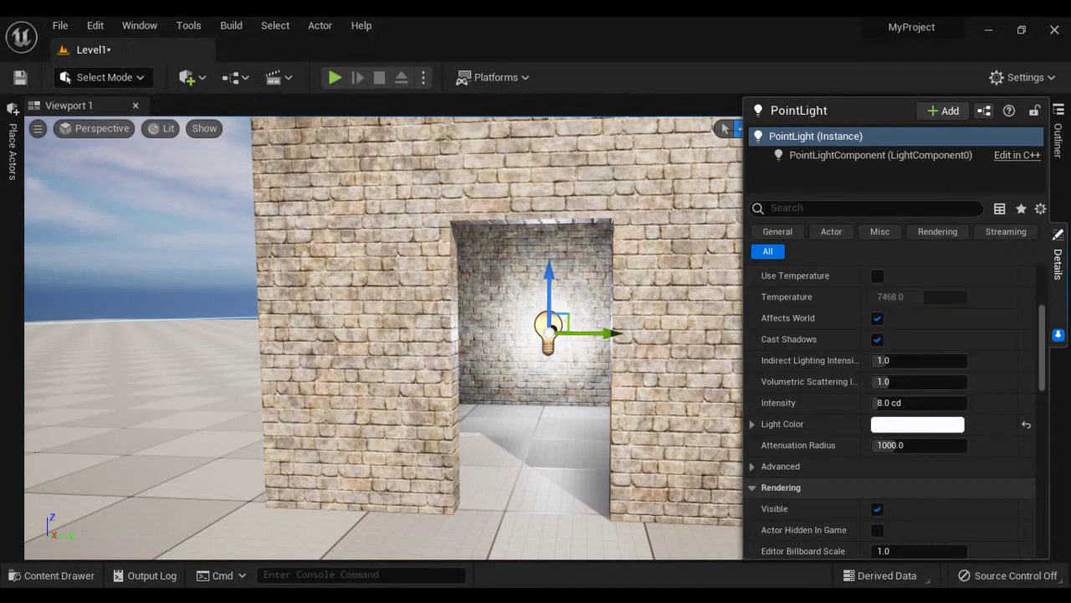
# Step: Return to the Word notes and highlight the Cast Shadows heading and the wording about the light casting shadows
pyautogui.moveTo(360, 595)
pyautogui.click(437, 524)
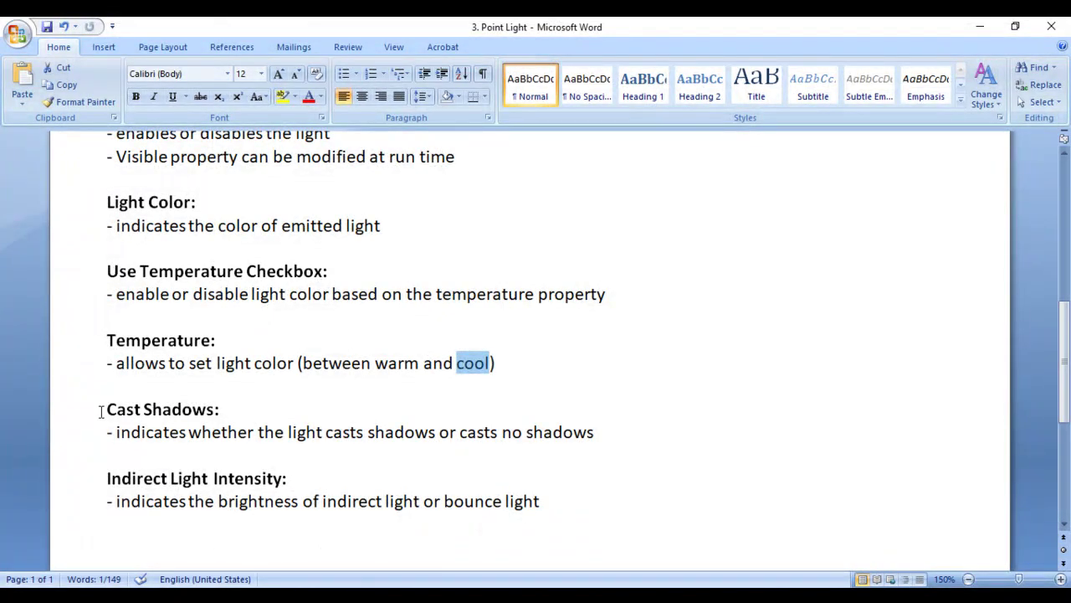
pyautogui.moveTo(101, 412); pyautogui.dragTo(263, 419)
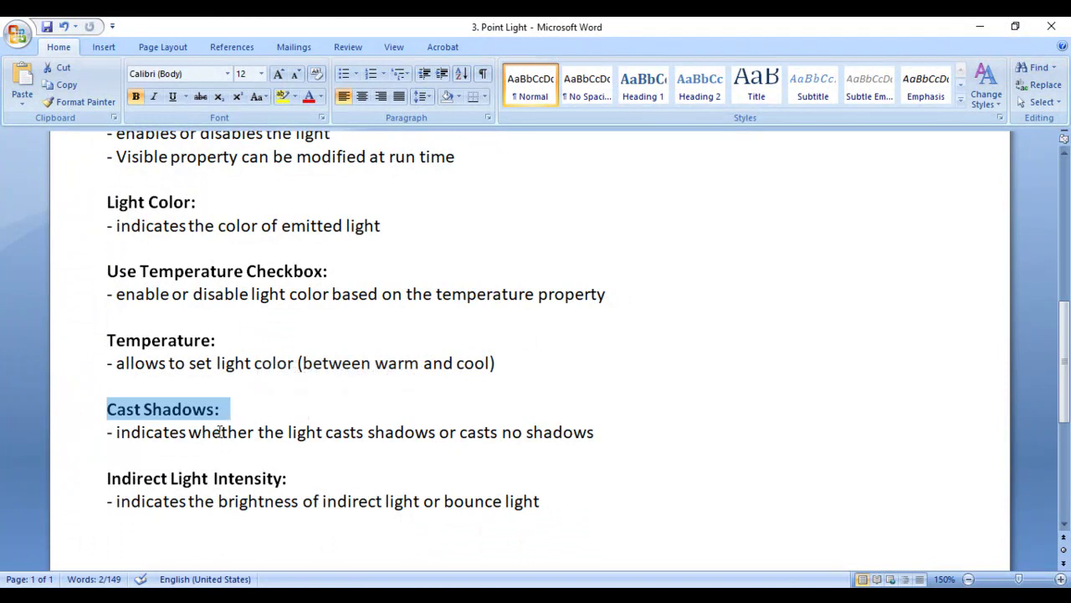
pyautogui.moveTo(109, 434); pyautogui.dragTo(186, 433)
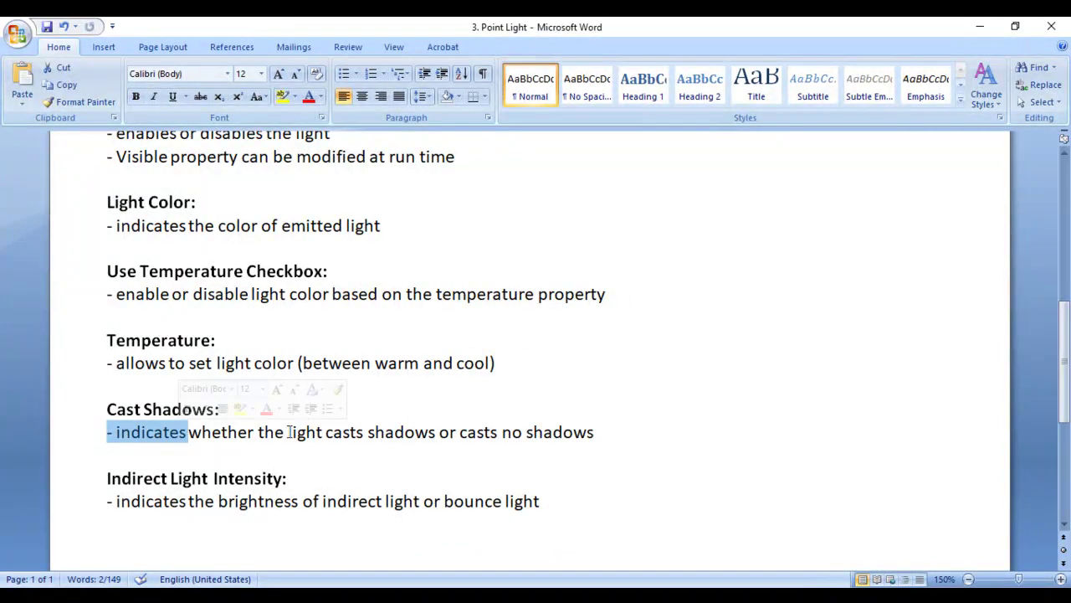
pyautogui.moveTo(287, 432); pyautogui.dragTo(414, 433)
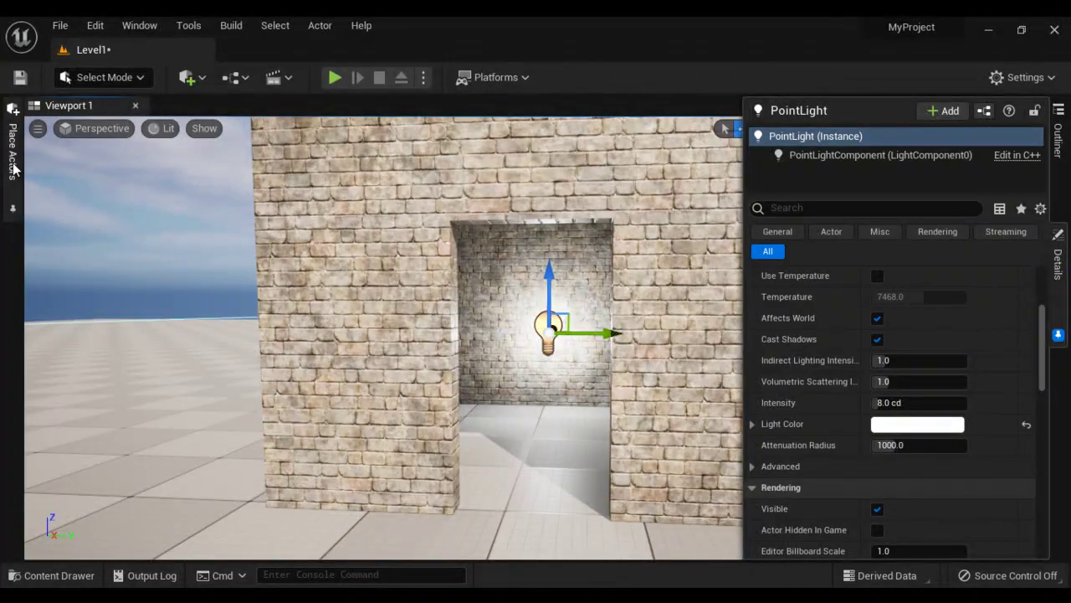
# Step: In Unreal Editor, place a cube on the floor inside the brick doorway beneath the point light, and reselect the light
pyautogui.click(13, 159)
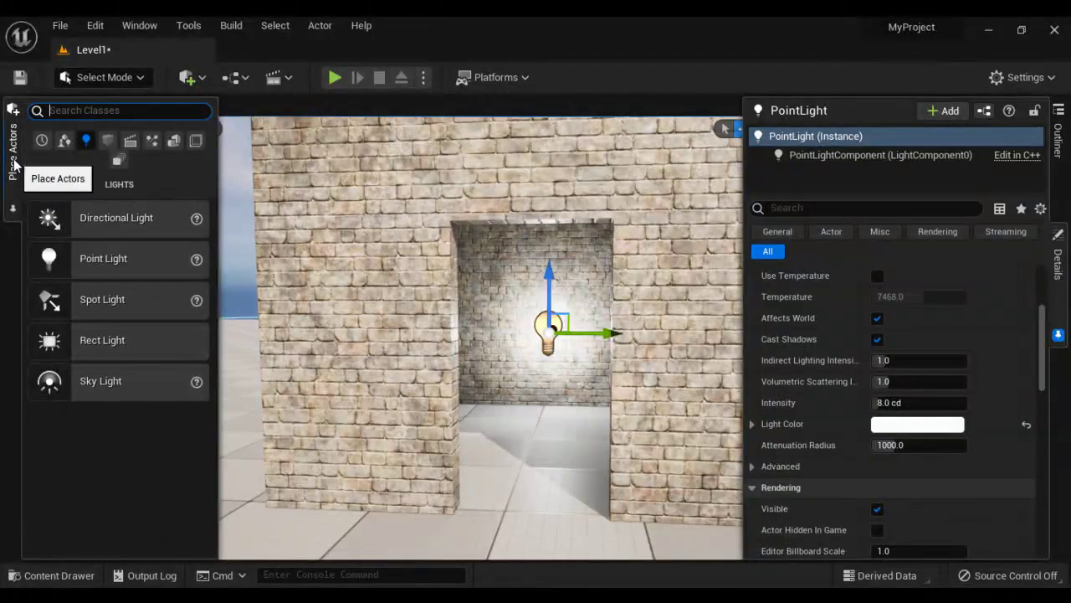
pyautogui.click(108, 139)
pyautogui.moveTo(82, 218); pyautogui.dragTo(570, 464)
pyautogui.click(552, 323)
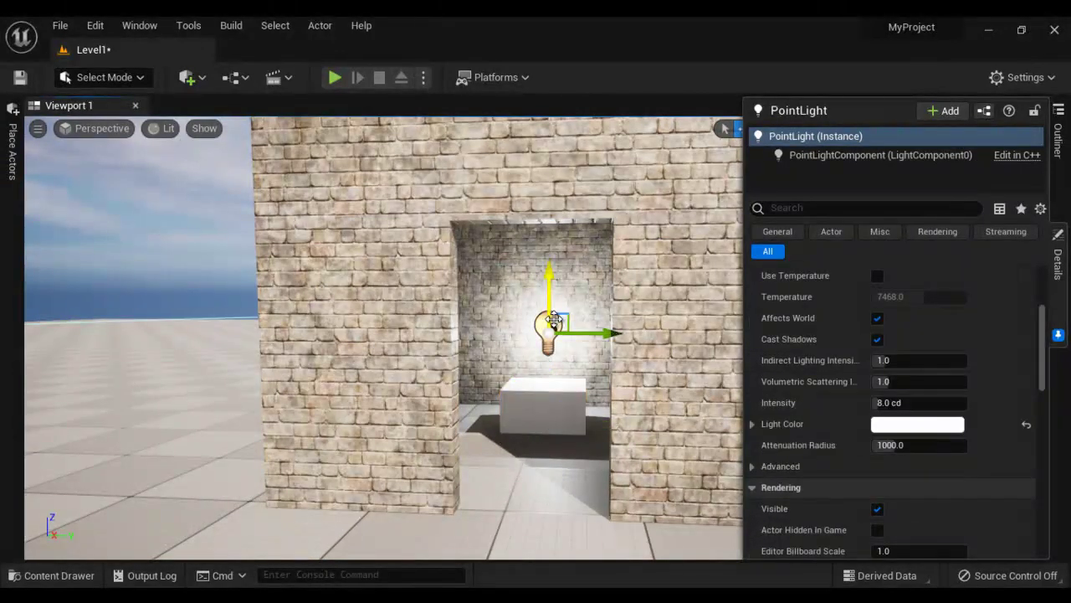
# Step: Toggle the point light's Cast Shadows property off, on, and off again to compare the cube's shadow
pyautogui.scroll(5, 544, 453)
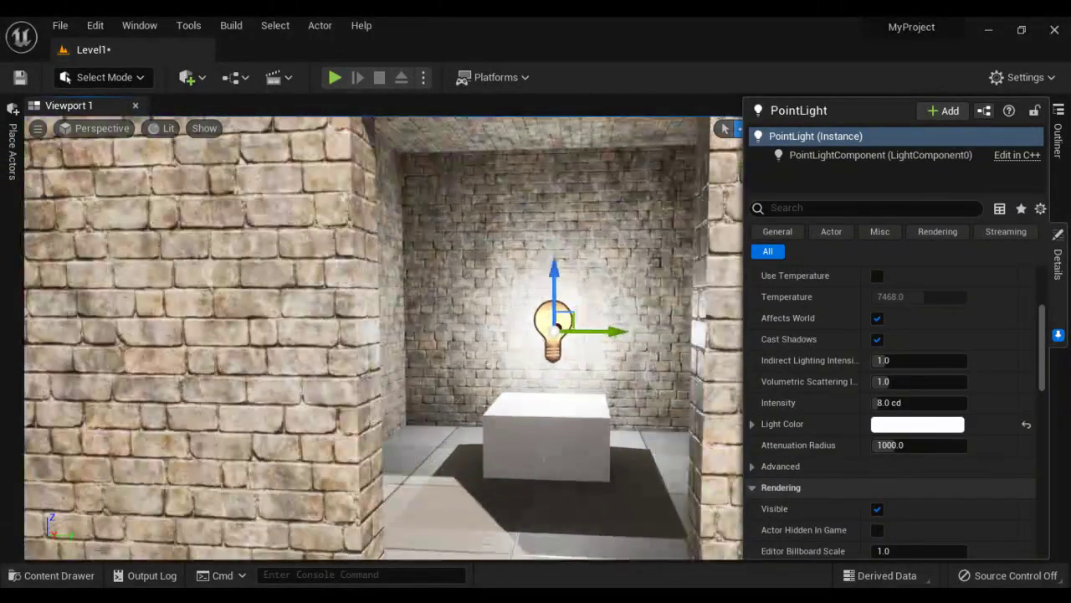
pyautogui.click(878, 341)
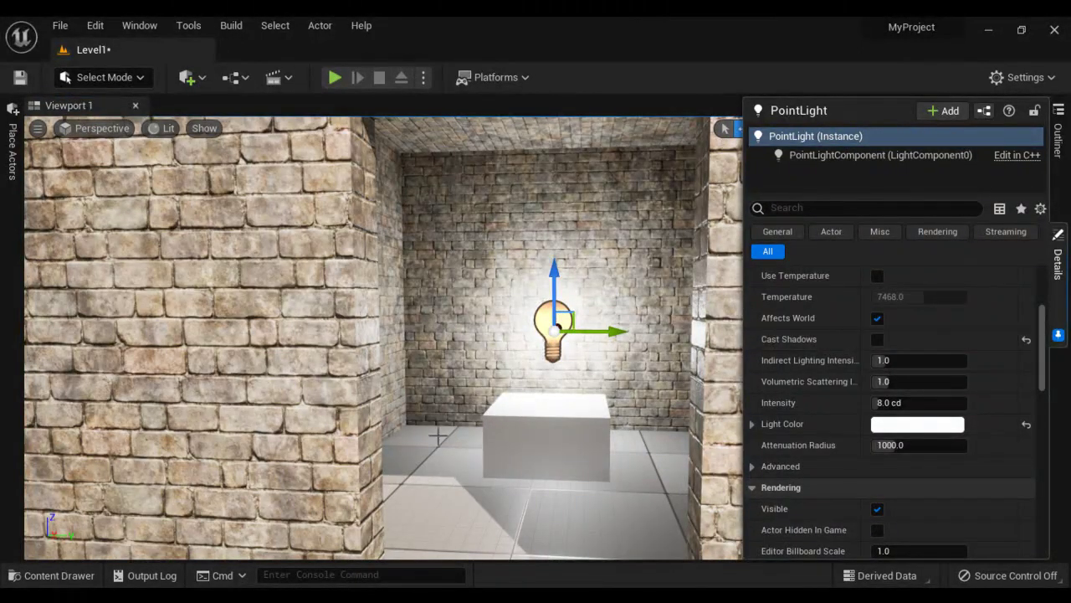
pyautogui.click(878, 340)
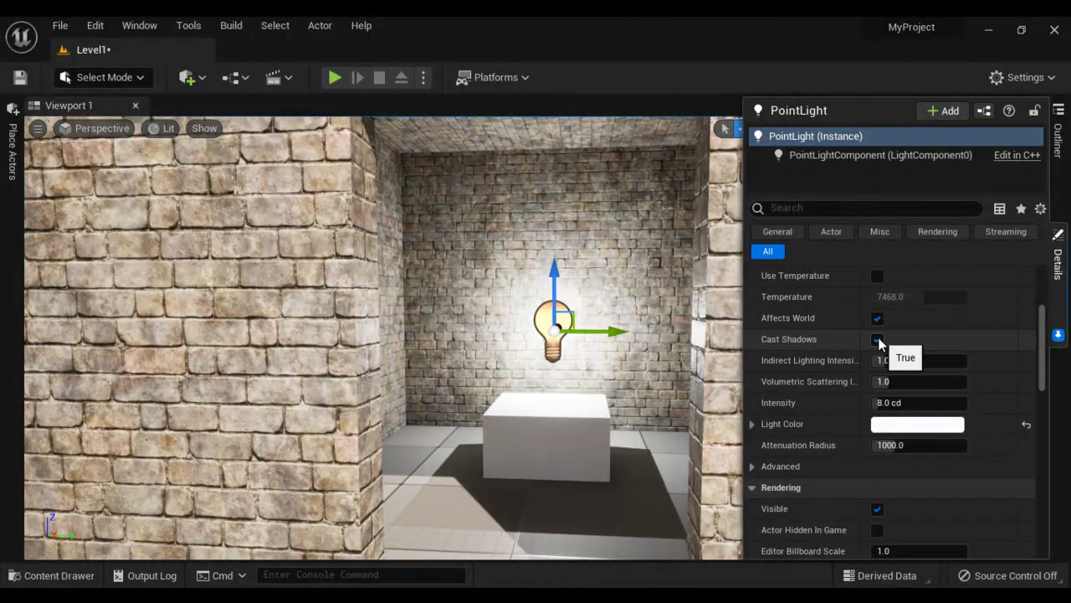
pyautogui.click(878, 340)
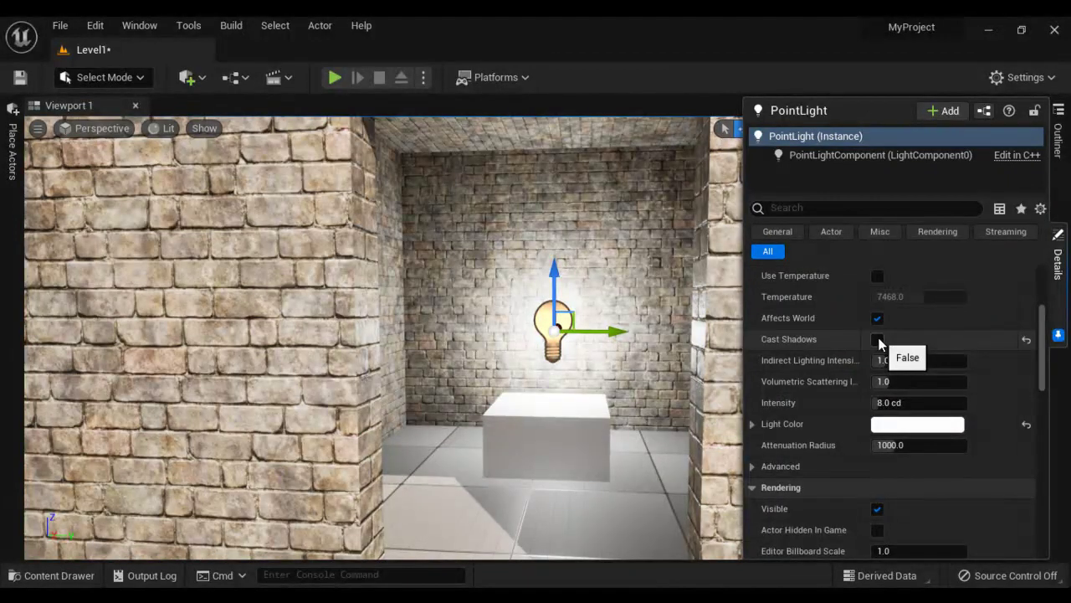
# Step: Switch the point light's Cast Shadows property on and off again, leaving it enabled
pyautogui.click(878, 340)
pyautogui.click(878, 340)
pyautogui.click(878, 340)
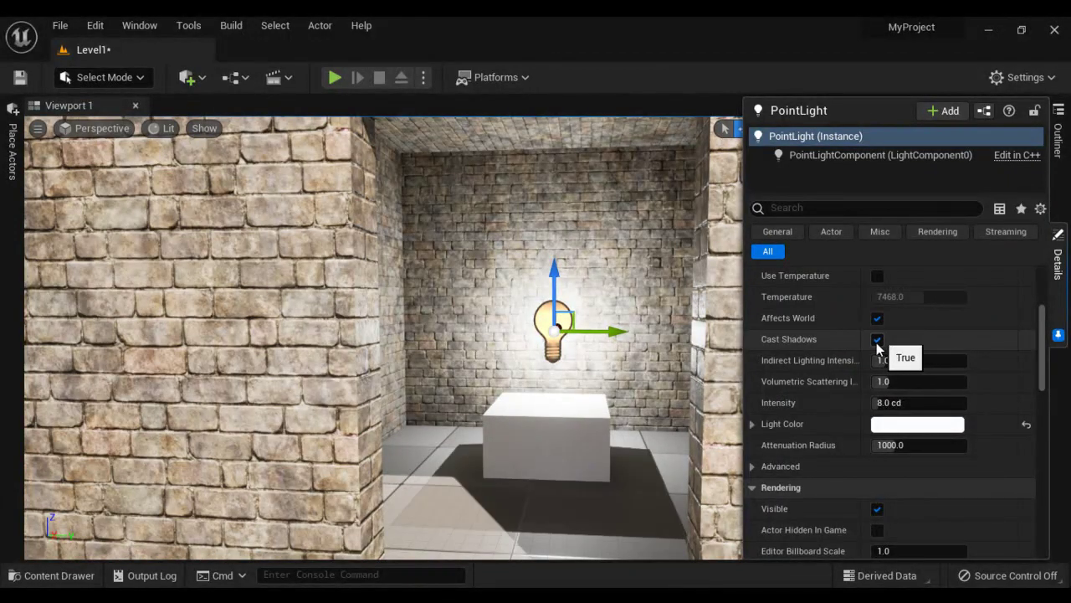
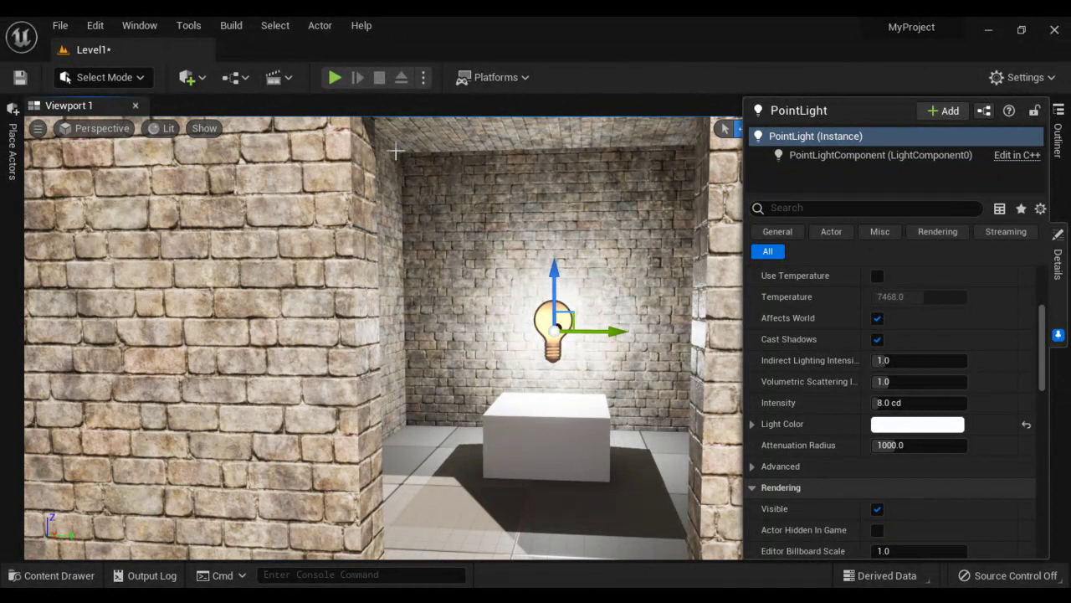
# Step: Vary the point light's Indirect Lighting Intensity between 0.0 and 6.0 to compare the bounced light, ending at 6.0
pyautogui.moveTo(611, 155); pyautogui.dragTo(439, 180)
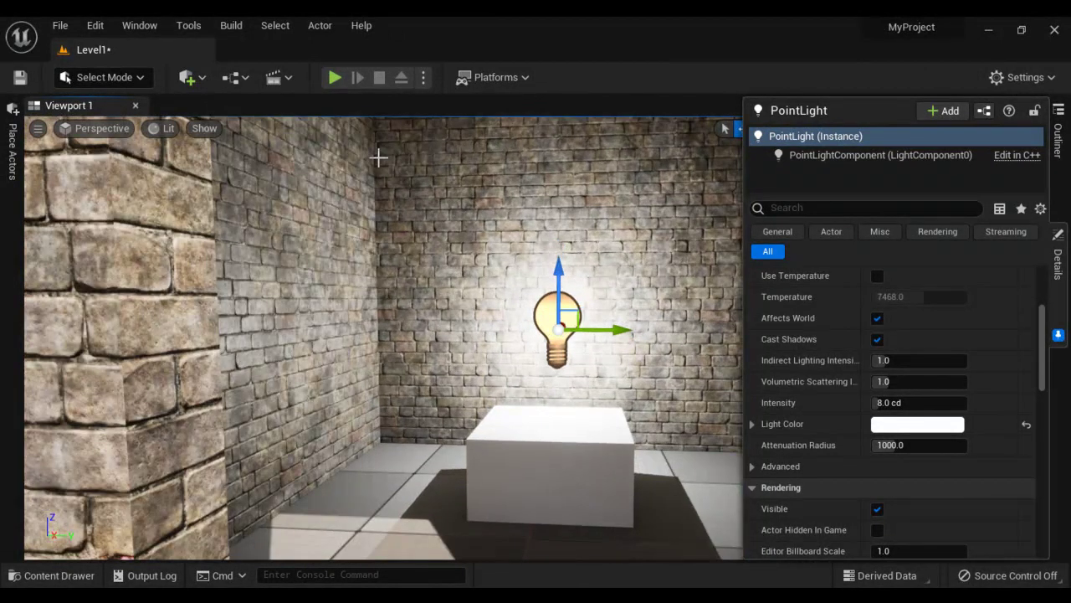
pyautogui.moveTo(380, 222); pyautogui.dragTo(380, 251)
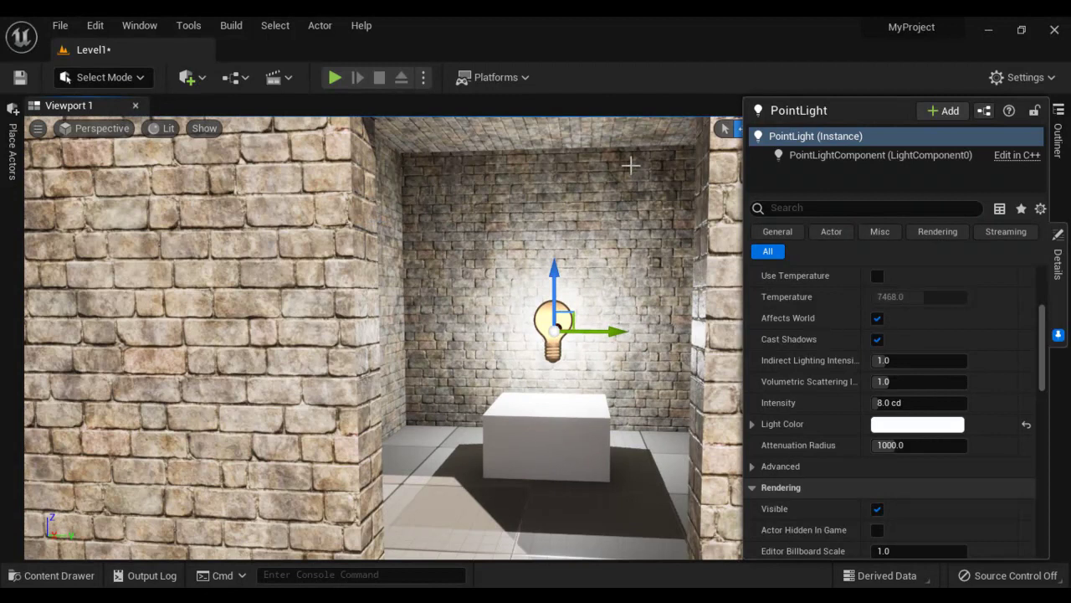
pyautogui.scroll(-1, 830, 490)
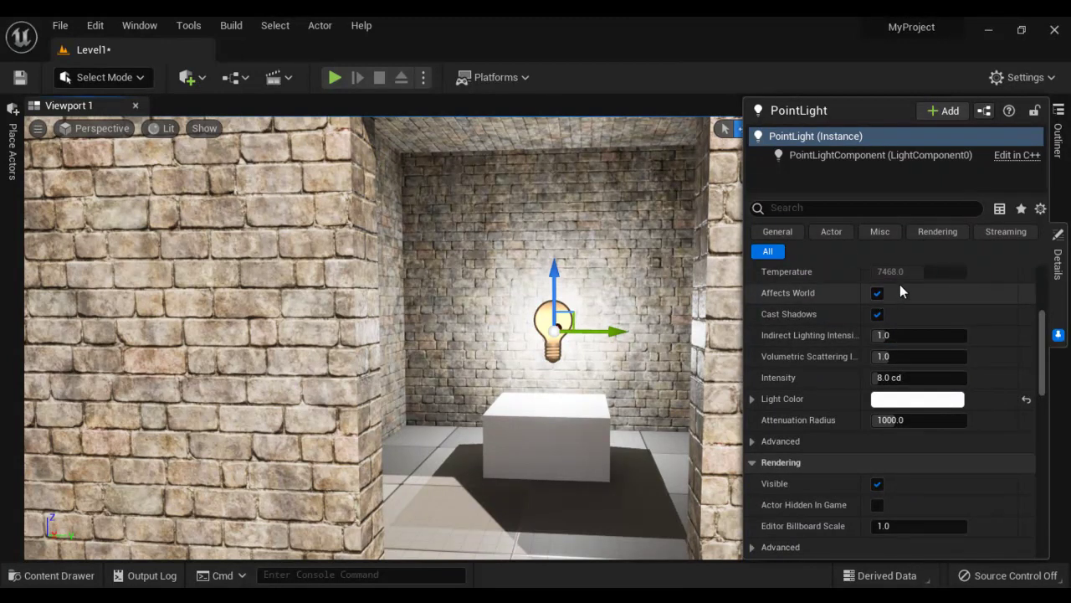
pyautogui.click(889, 335)
pyautogui.moveTo(894, 335); pyautogui.dragTo(954, 335)
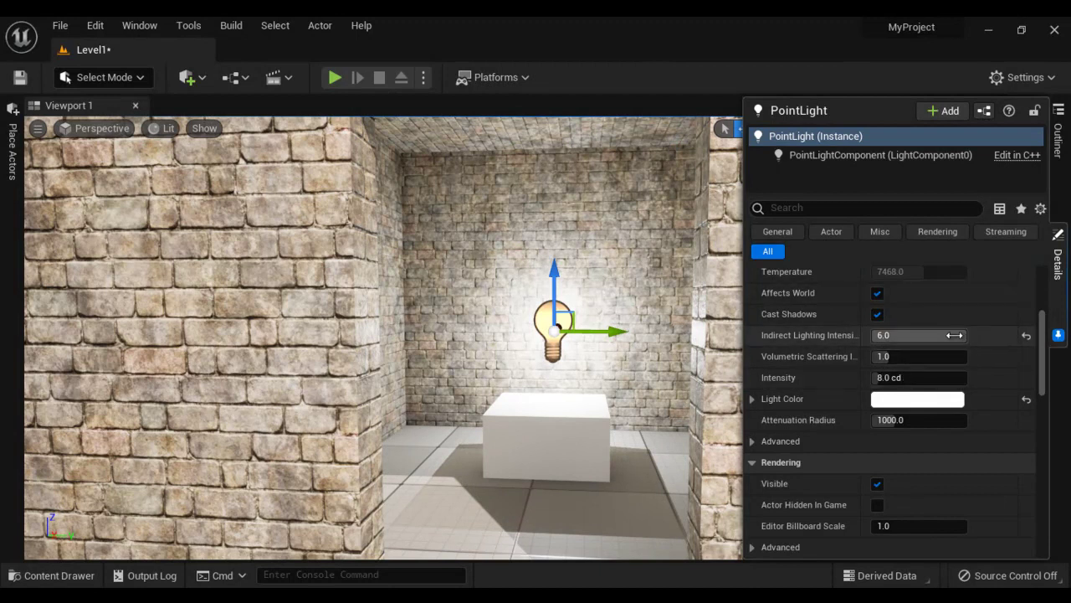
pyautogui.moveTo(972, 334); pyautogui.dragTo(887, 335)
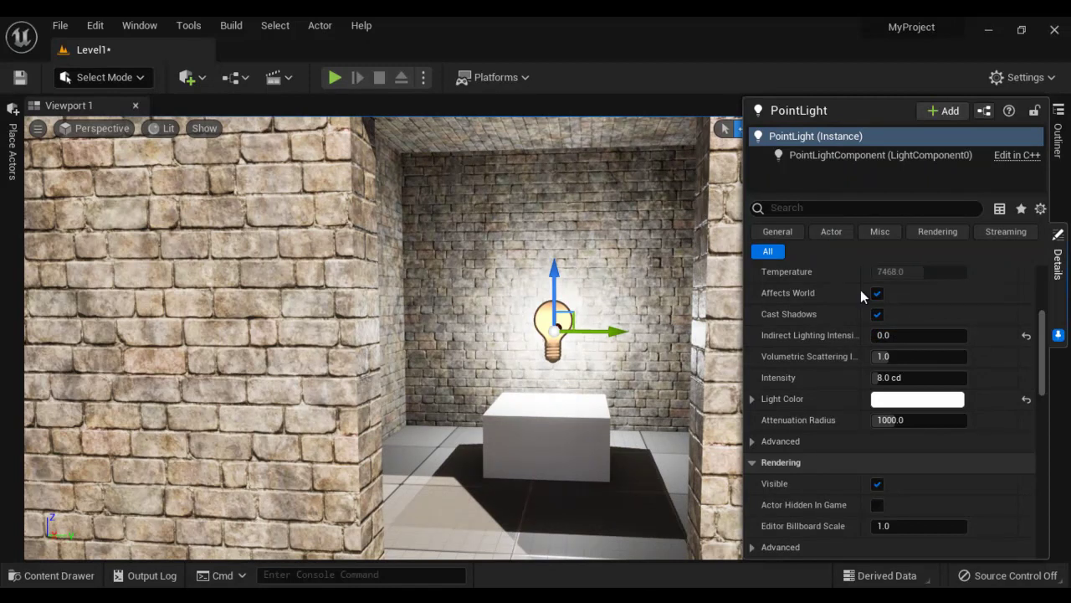
pyautogui.moveTo(888, 334); pyautogui.dragTo(963, 335)
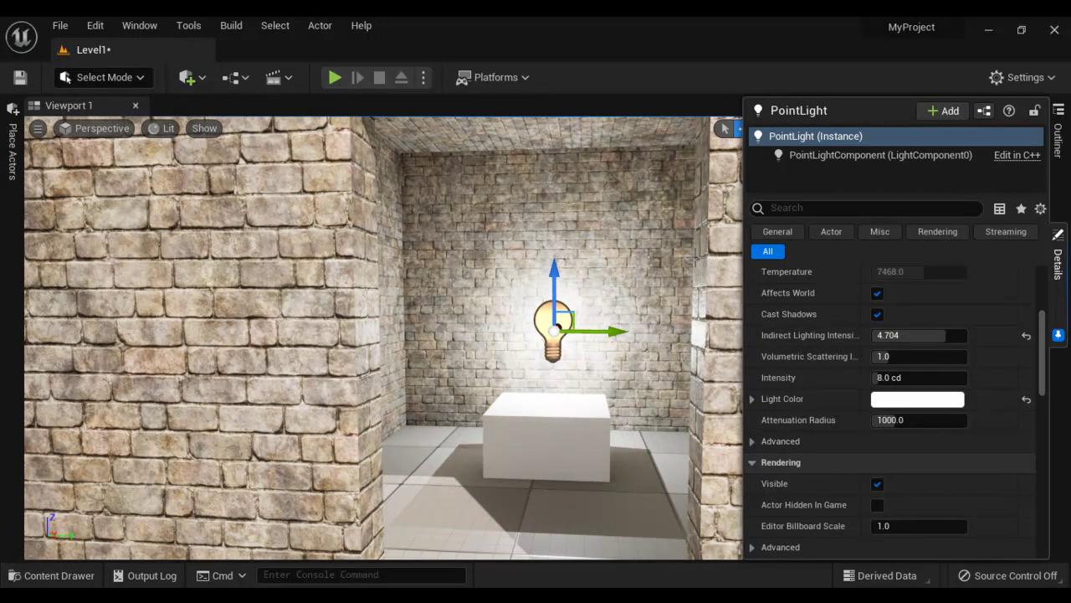
pyautogui.click(944, 335)
pyautogui.write('0.24')
pyautogui.moveTo(898, 337); pyautogui.dragTo(964, 318)
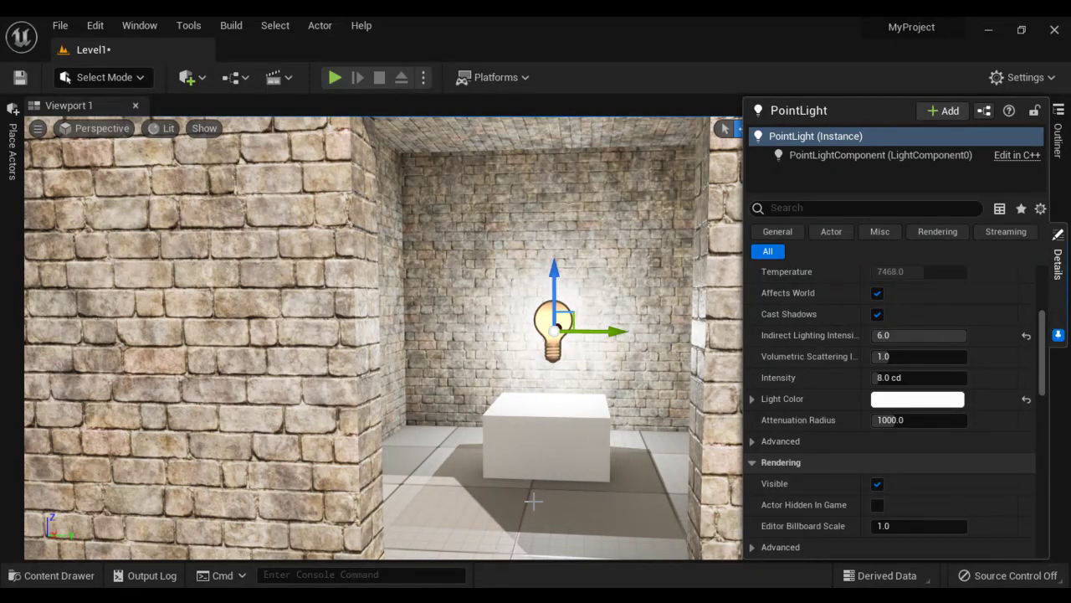
# Step: Return to the Word notes, highlight "Point Light" in the title and the "Commonly used Properties" heading, and review the property list
pyautogui.moveTo(365, 594)
pyautogui.click(444, 527)
pyautogui.scroll(6, 531, 356)
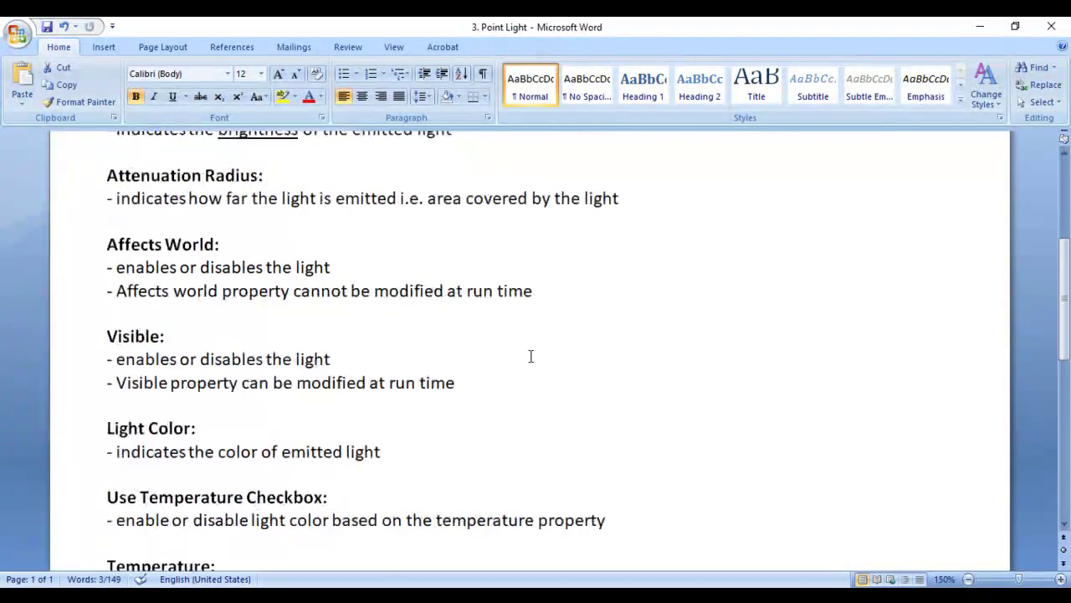
pyautogui.scroll(3, 531, 356)
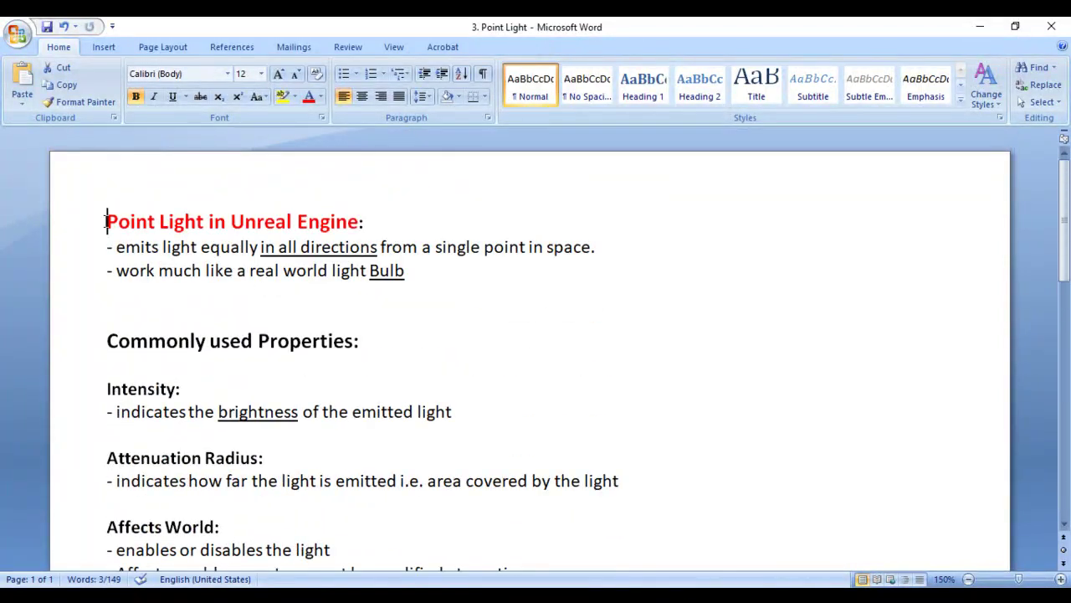
pyautogui.moveTo(106, 221); pyautogui.dragTo(198, 218)
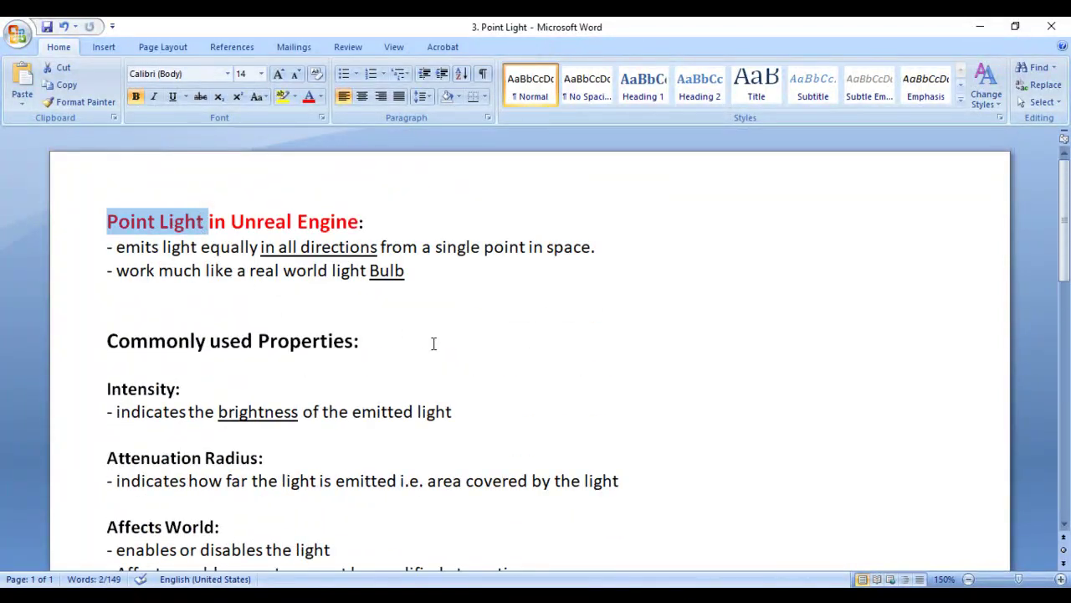
pyautogui.scroll(-4, 350, 299)
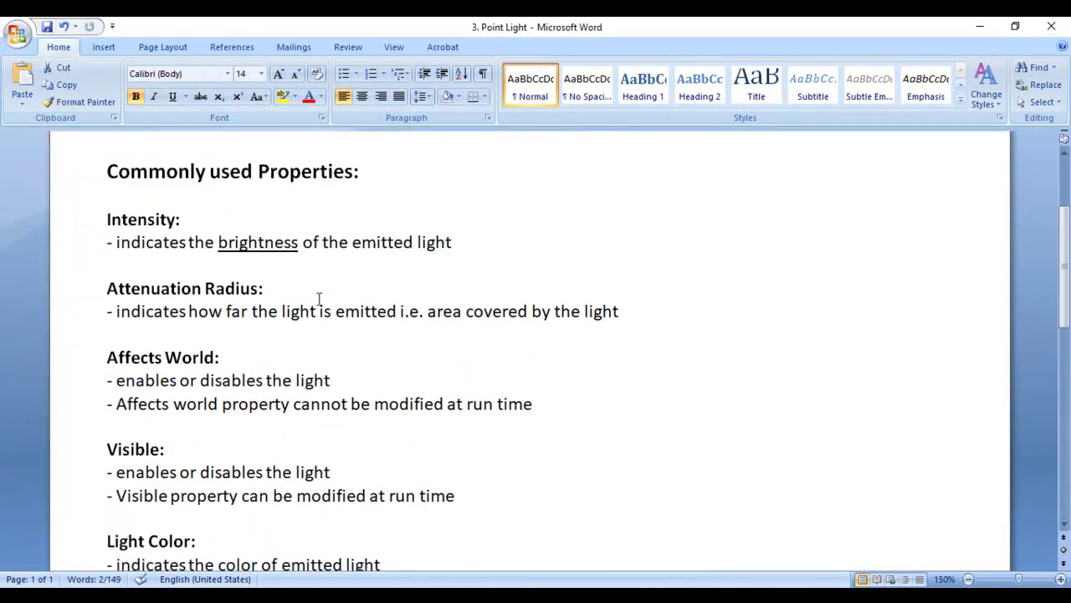
pyautogui.moveTo(121, 174); pyautogui.dragTo(303, 176)
pyautogui.scroll(-3, 299, 325)
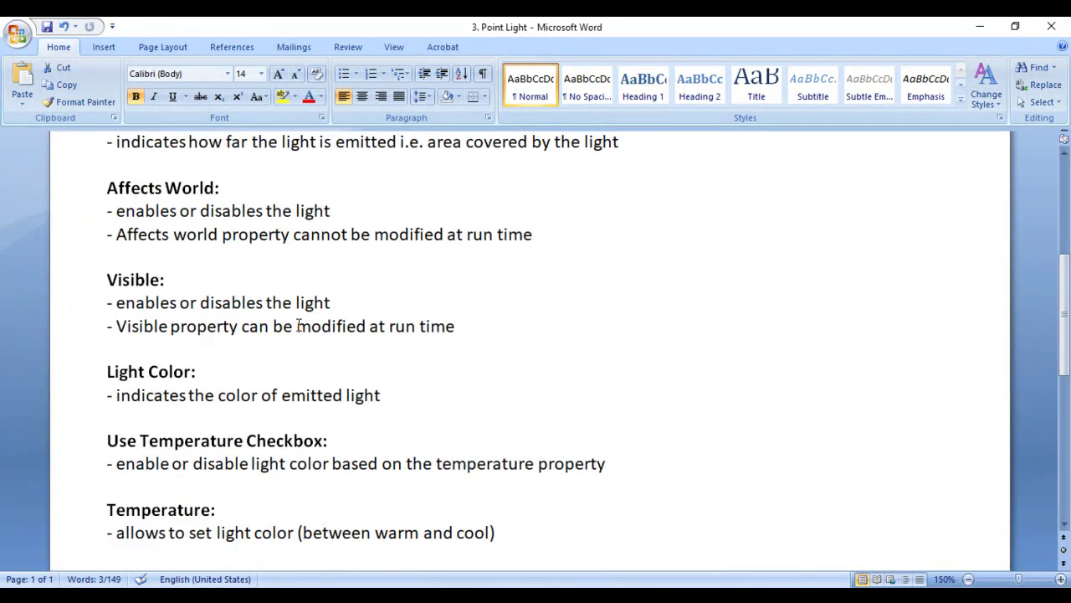
pyautogui.scroll(7, 857, 337)
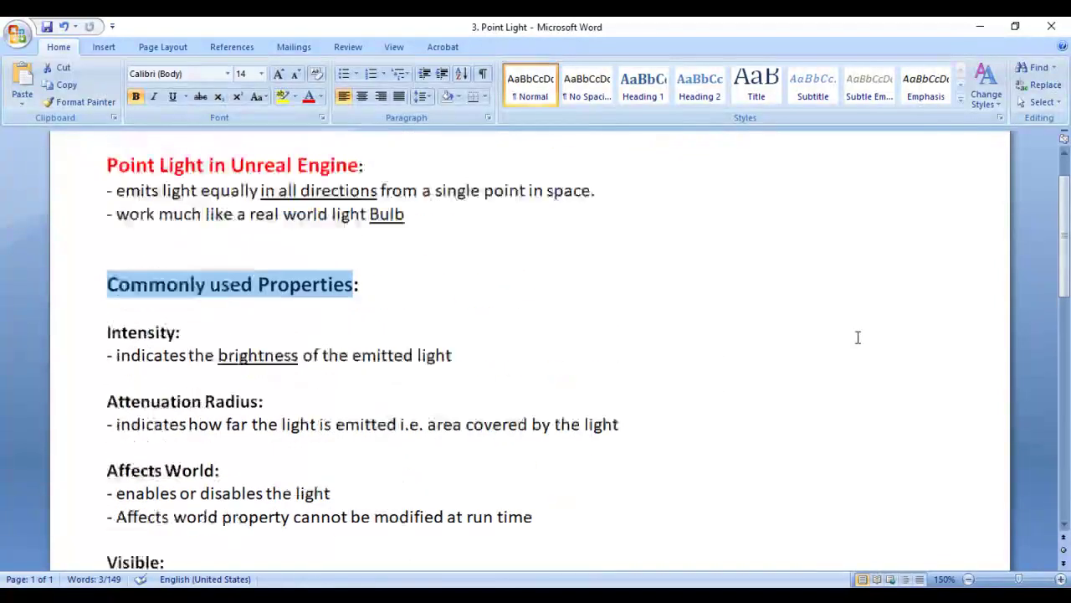
pyautogui.scroll(-3, 798, 328)
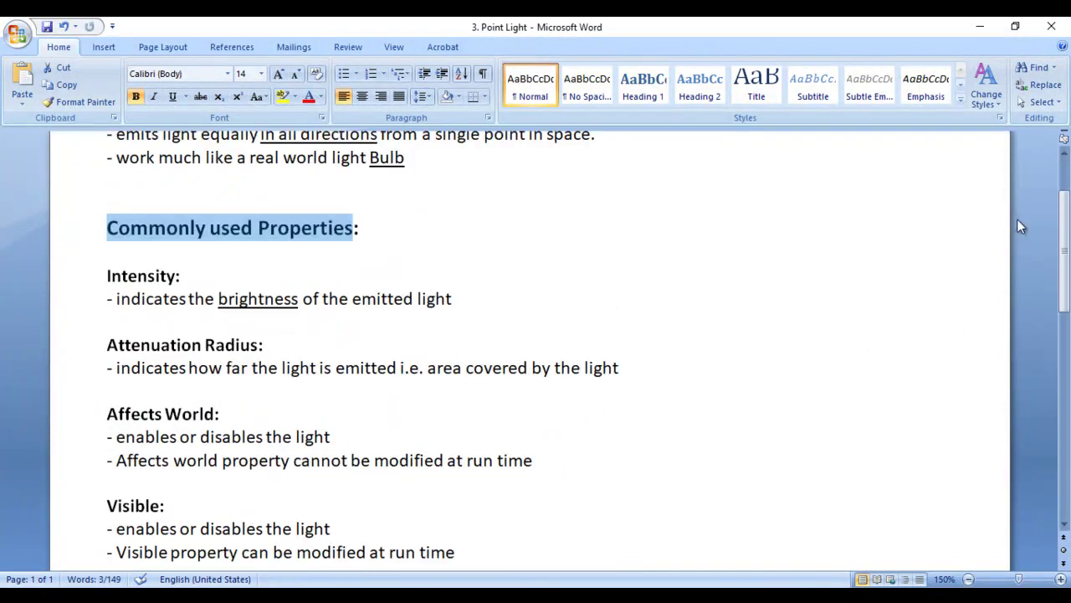